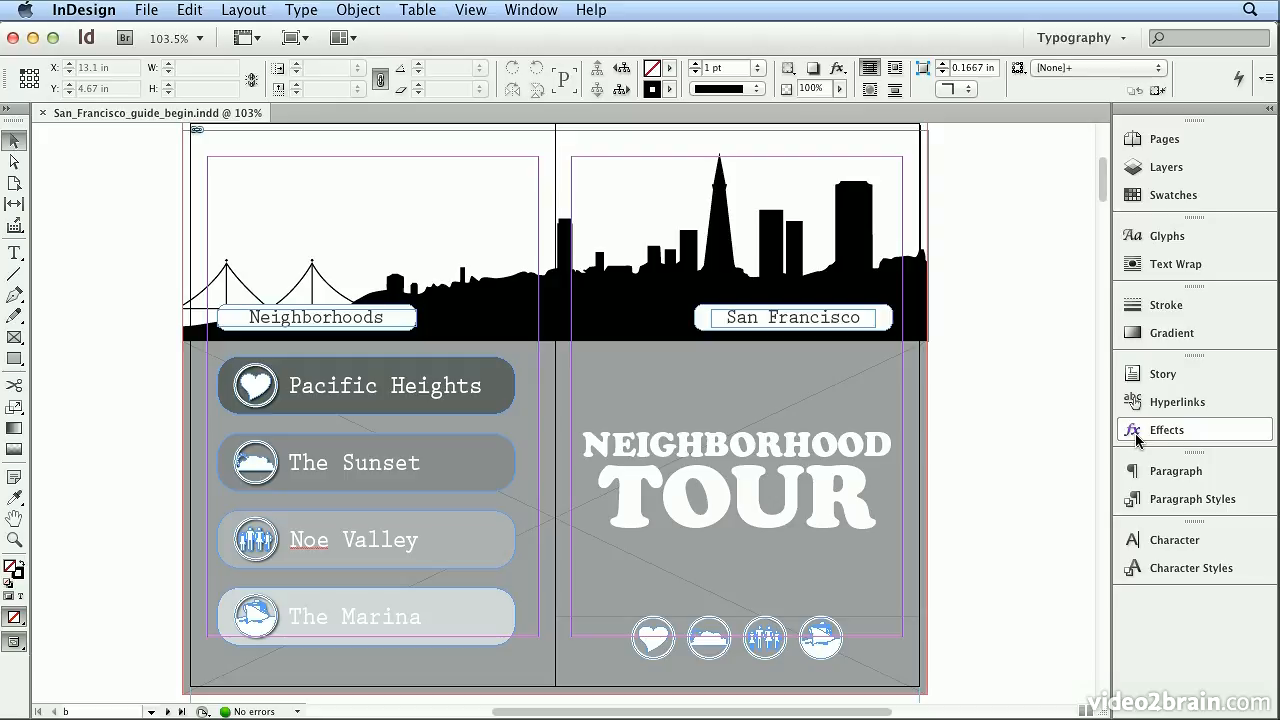
- Select the gray background frame spanning both pages below the skyline and expand the toolbox to two columns
left_click(910, 412)
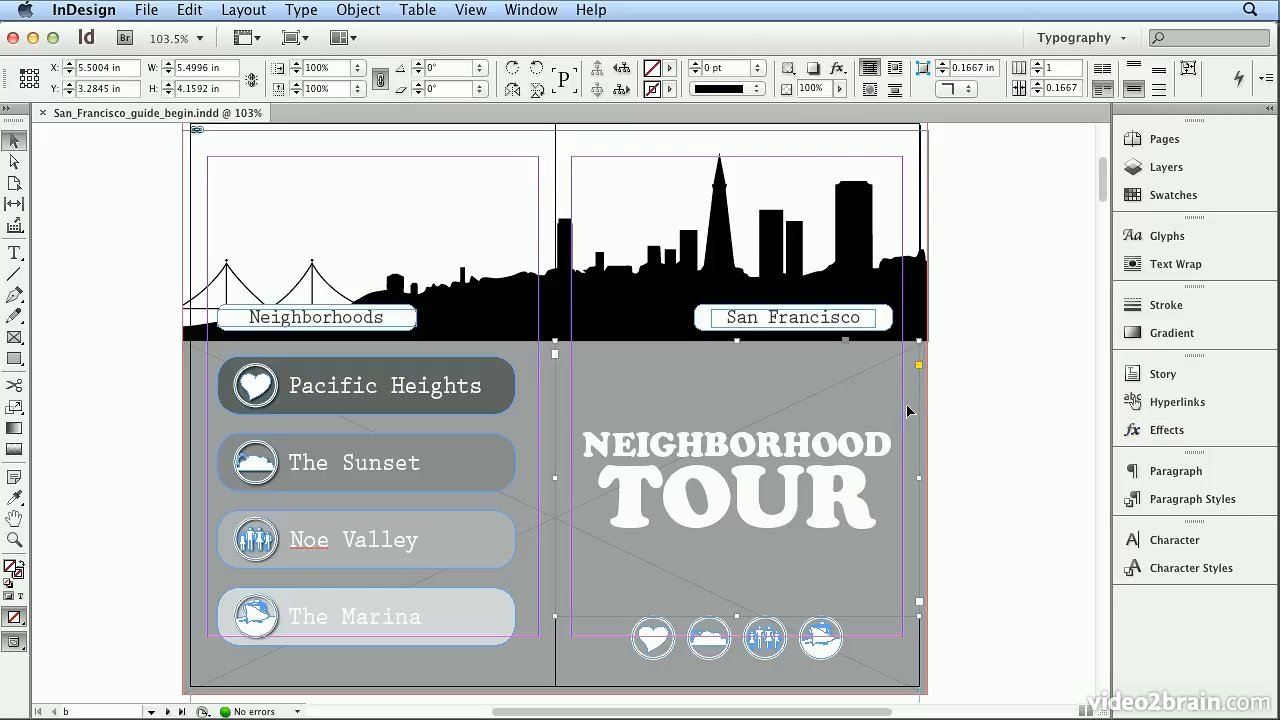
left_click(197, 378)
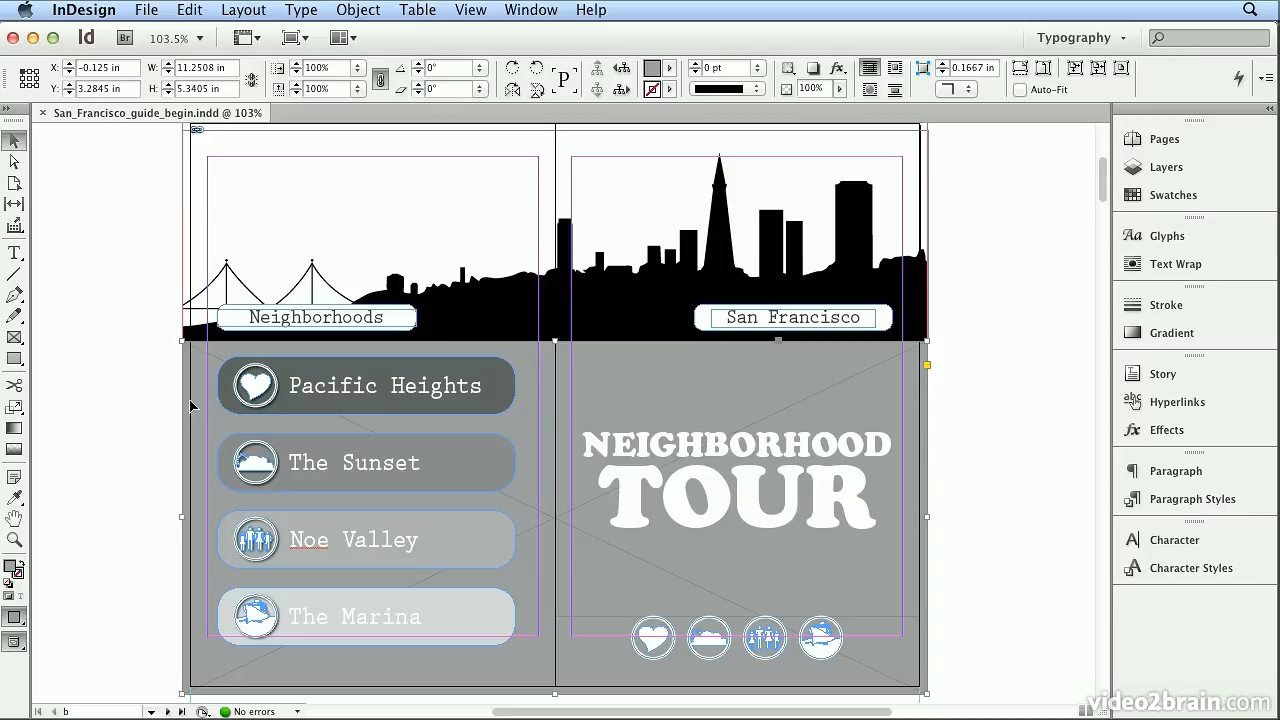
left_click(6, 108)
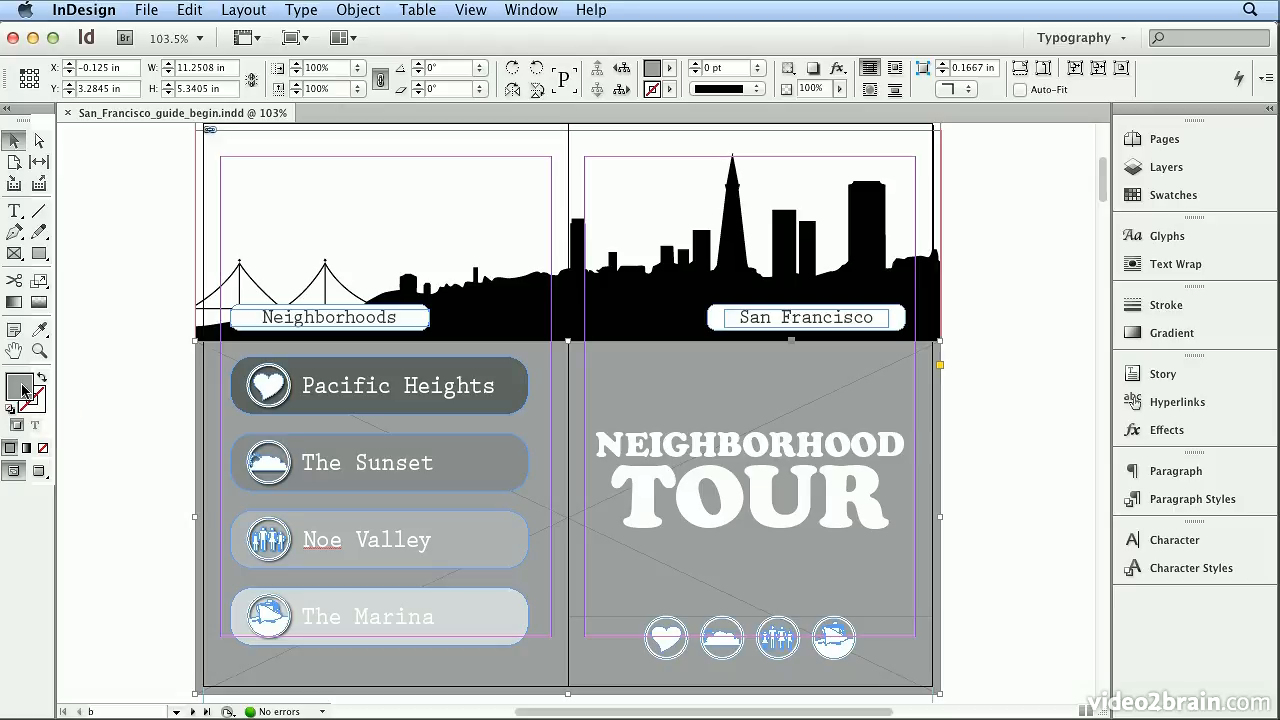
- Fill the background frame with a custom orange of R 223, G 126, B 5 using the Color Picker
double_click(22, 390)
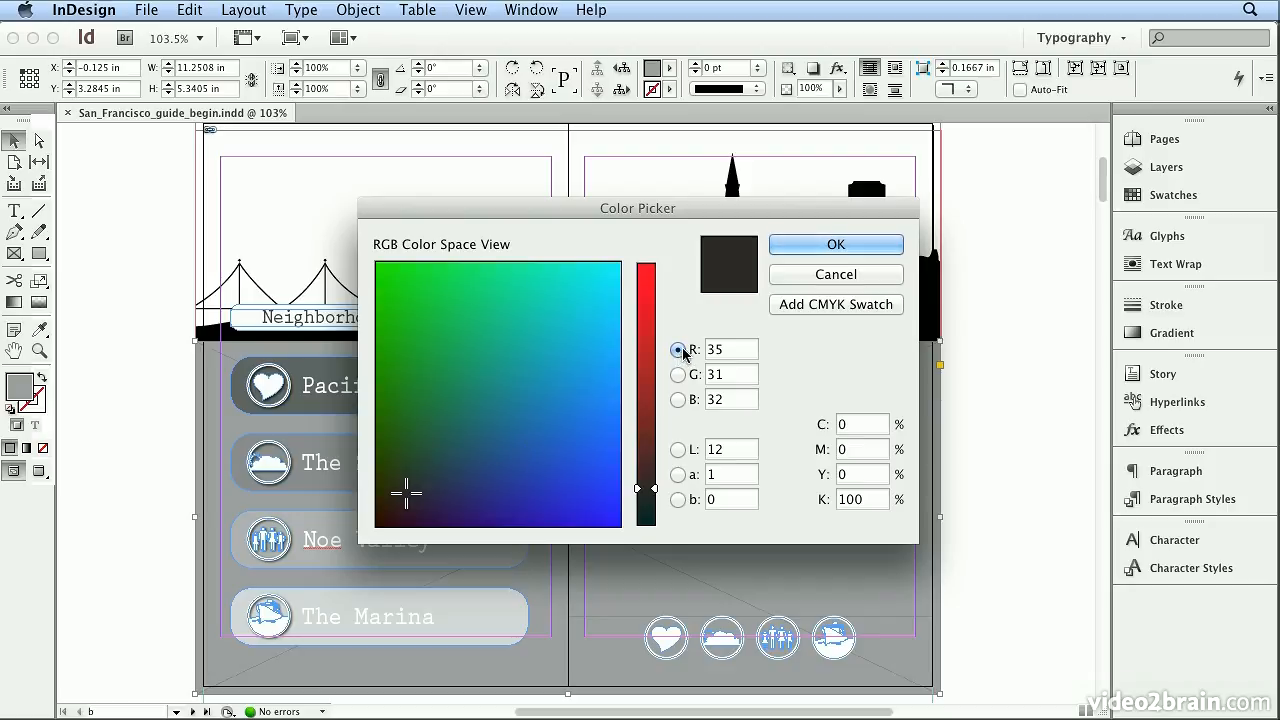
left_click(646, 350)
left_click(648, 316)
left_click(648, 296)
left_click(652, 357)
left_click(648, 297)
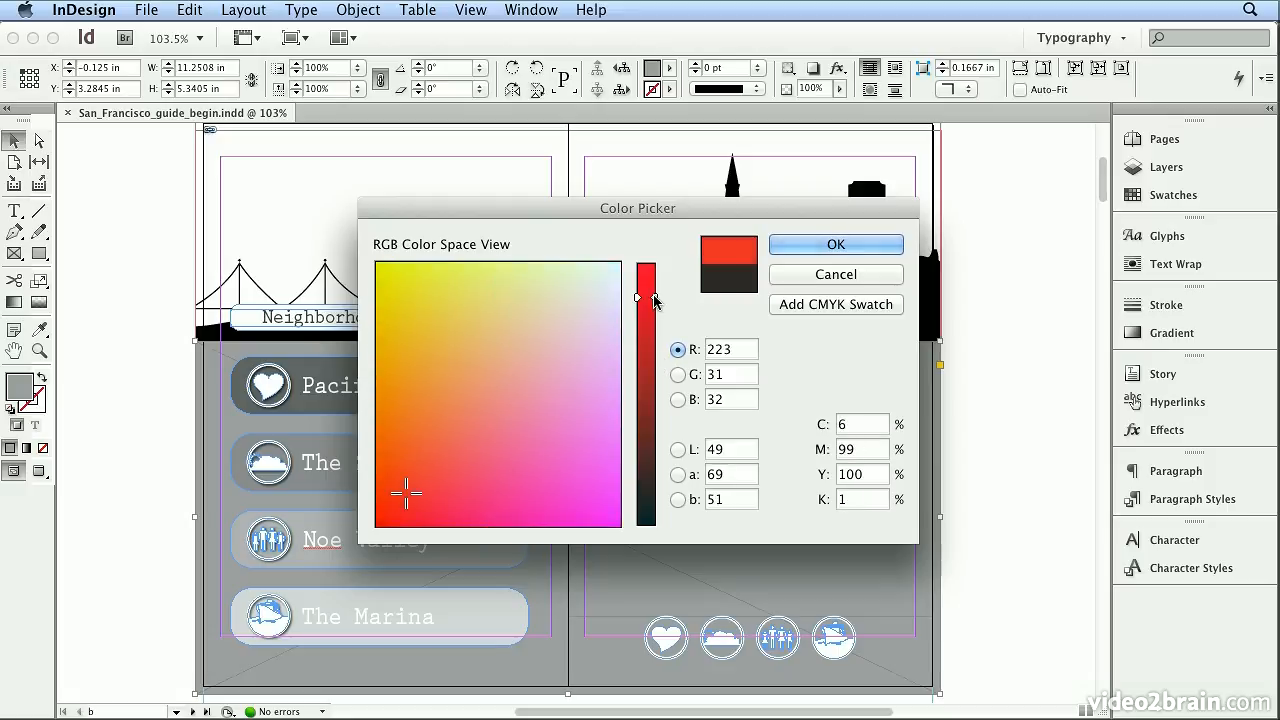
left_click(463, 450)
left_click(443, 428)
left_click_drag(386, 500, 386, 445)
left_click(380, 396)
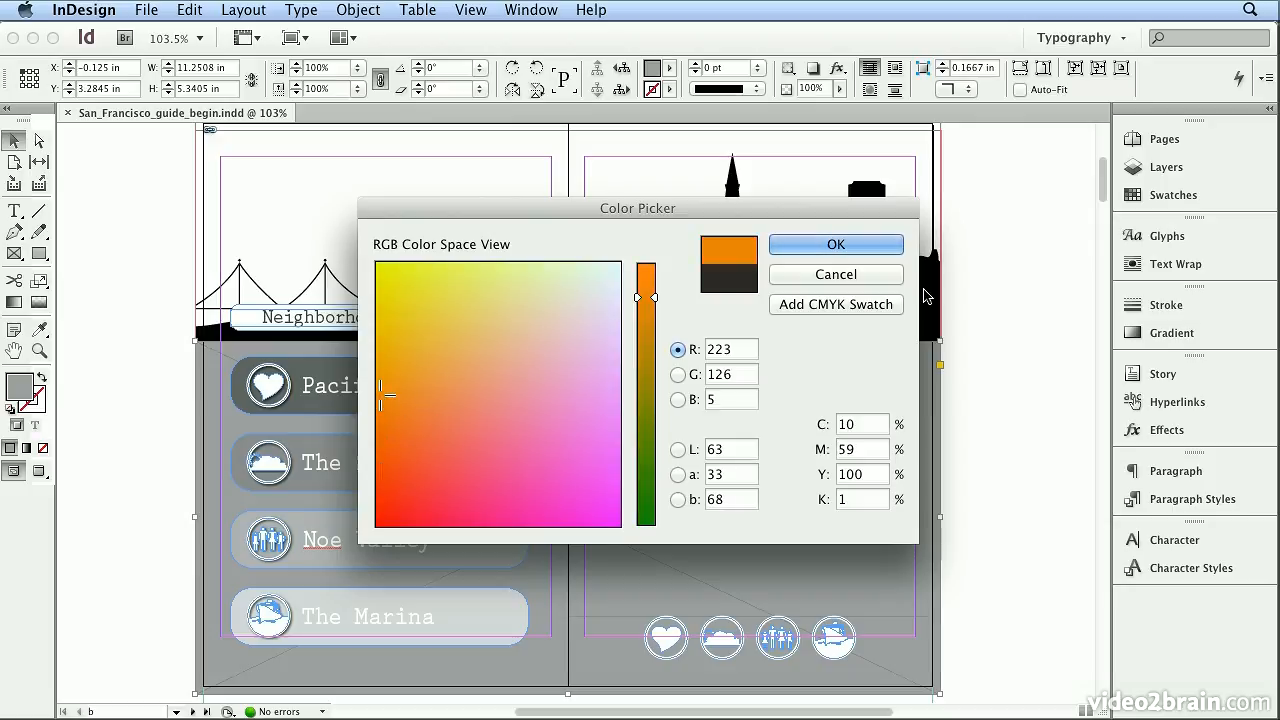
left_click(880, 248)
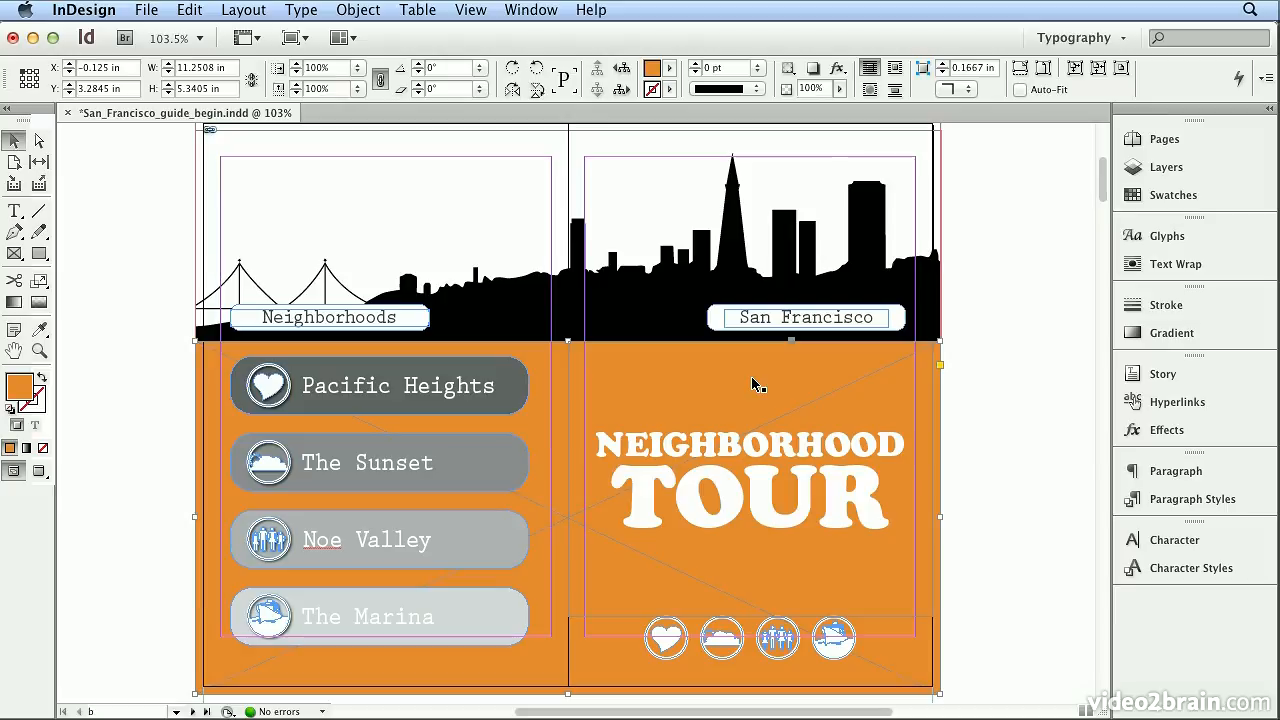
- Try the default CMYK swatches as the background frame's fill, ending with the green C=75 M=5 Y=100 K=0
left_click(1163, 197)
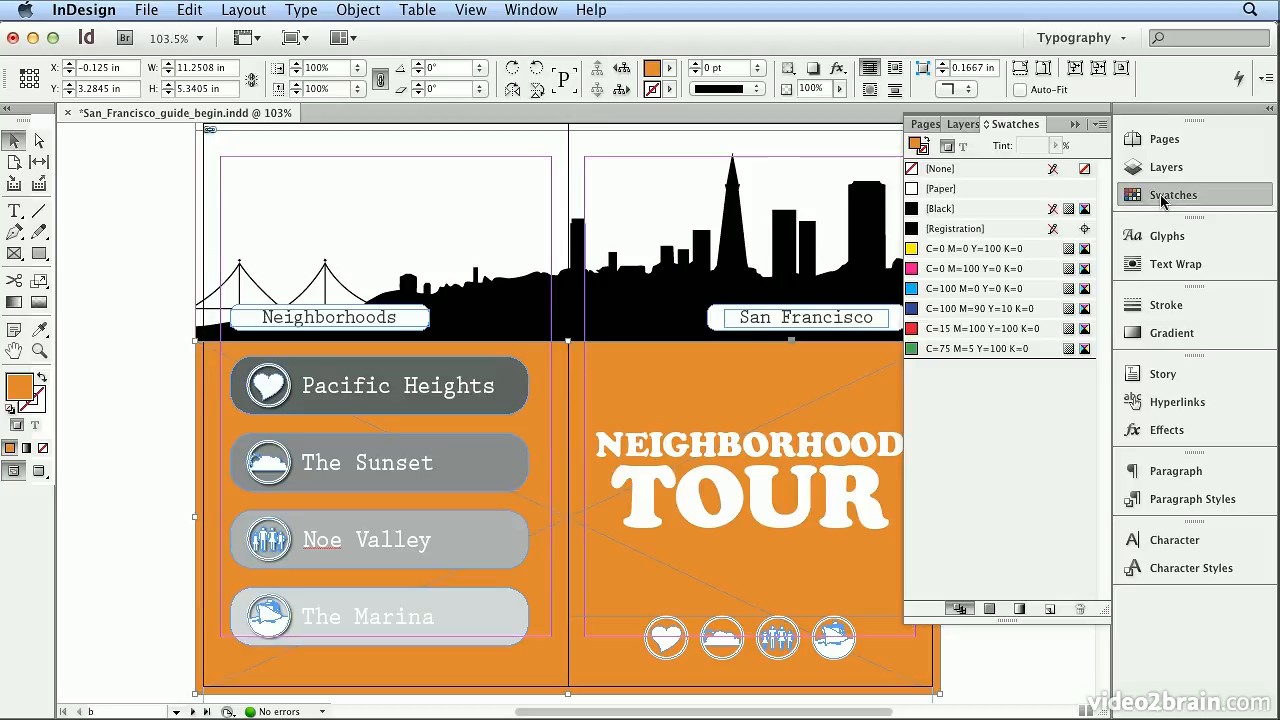
left_click(1010, 248)
left_click(990, 268)
left_click(985, 289)
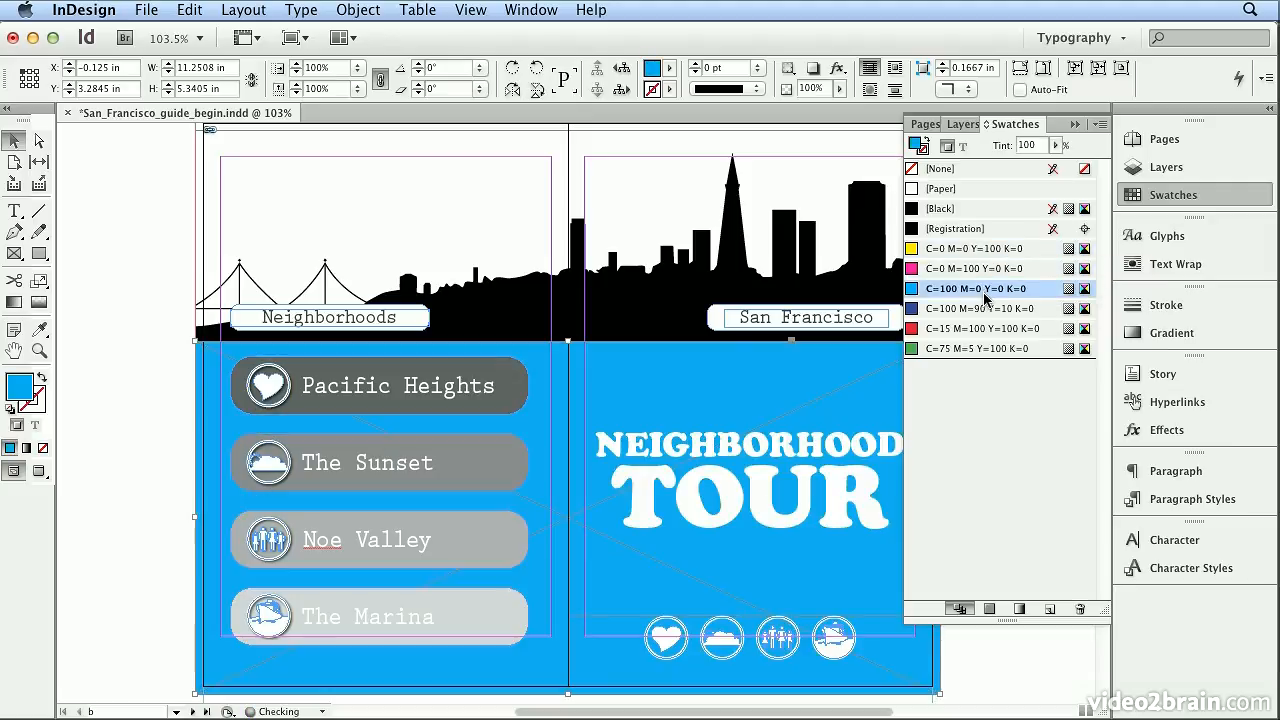
left_click(978, 309)
left_click(968, 329)
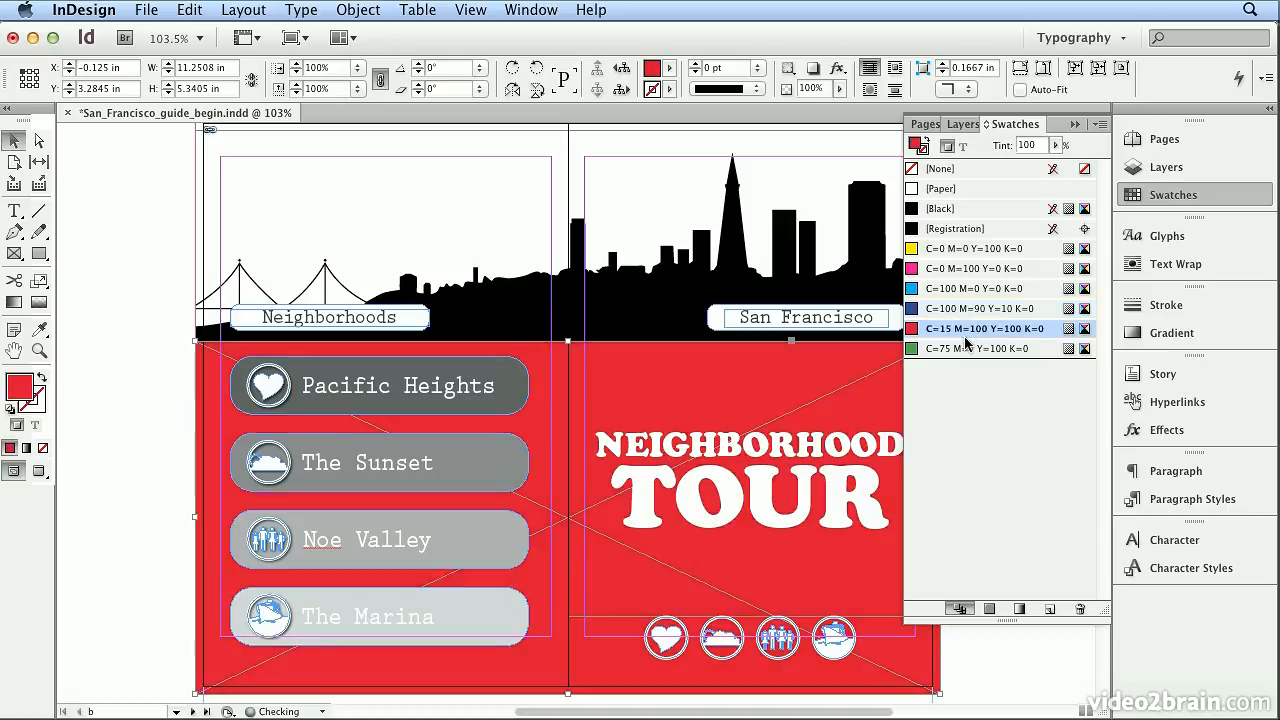
left_click(966, 348)
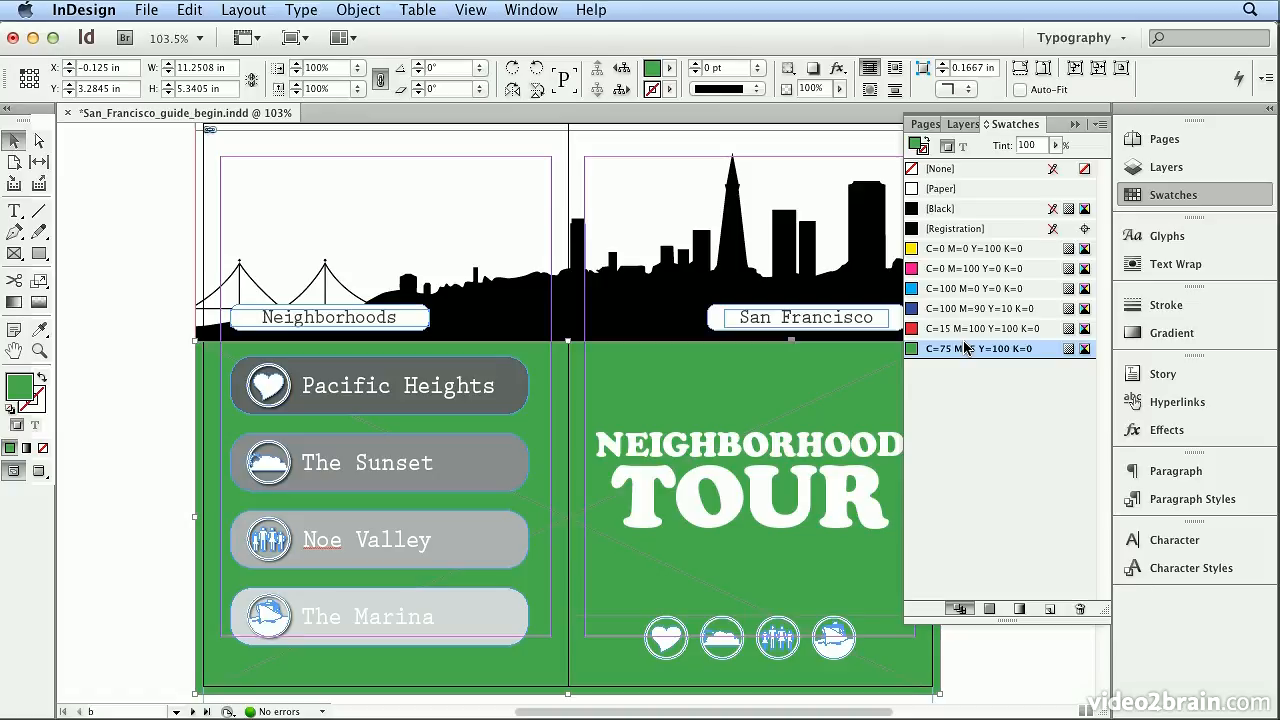
- Start a new process color swatch without color-value naming and name it International Orange
left_click(1100, 125)
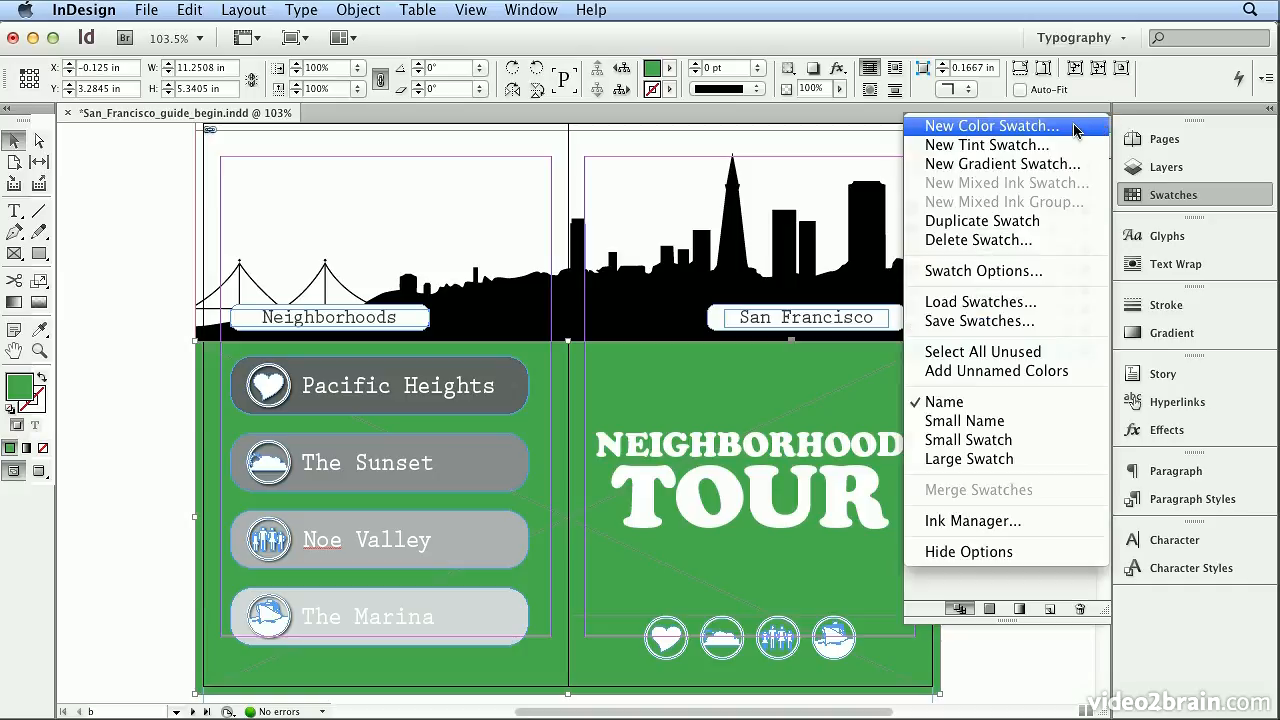
left_click(1076, 127)
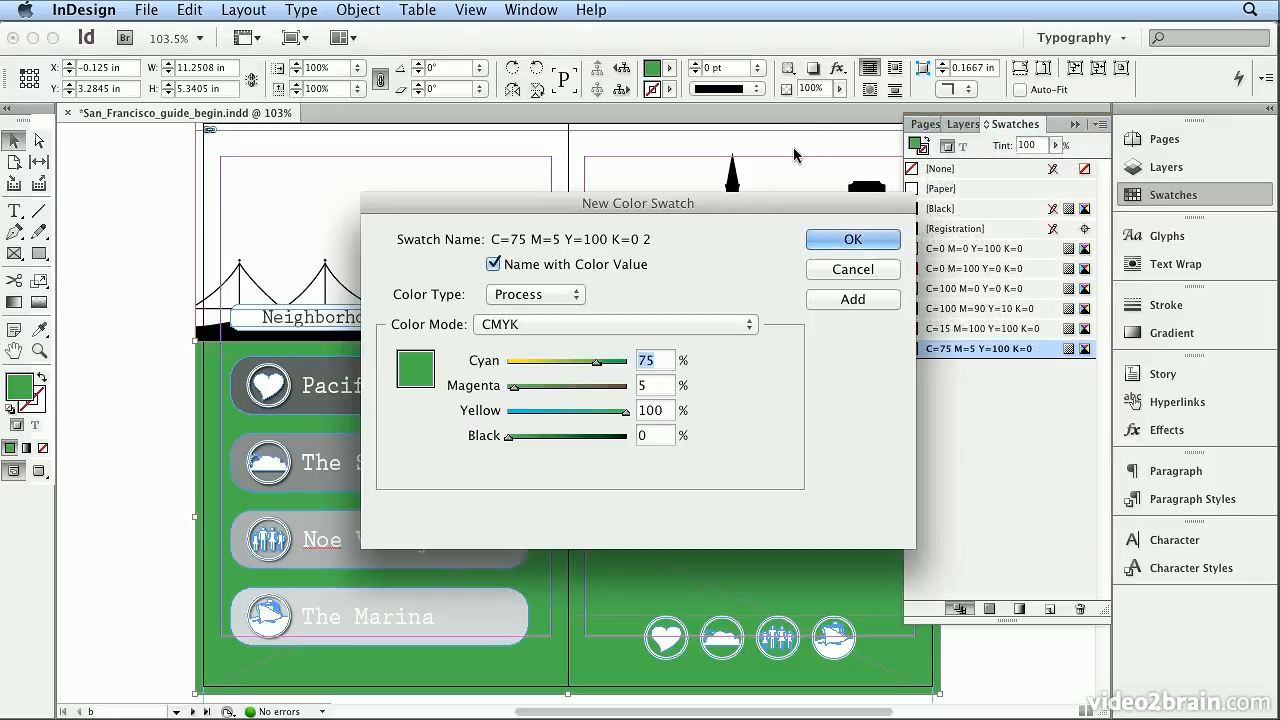
left_click(578, 266)
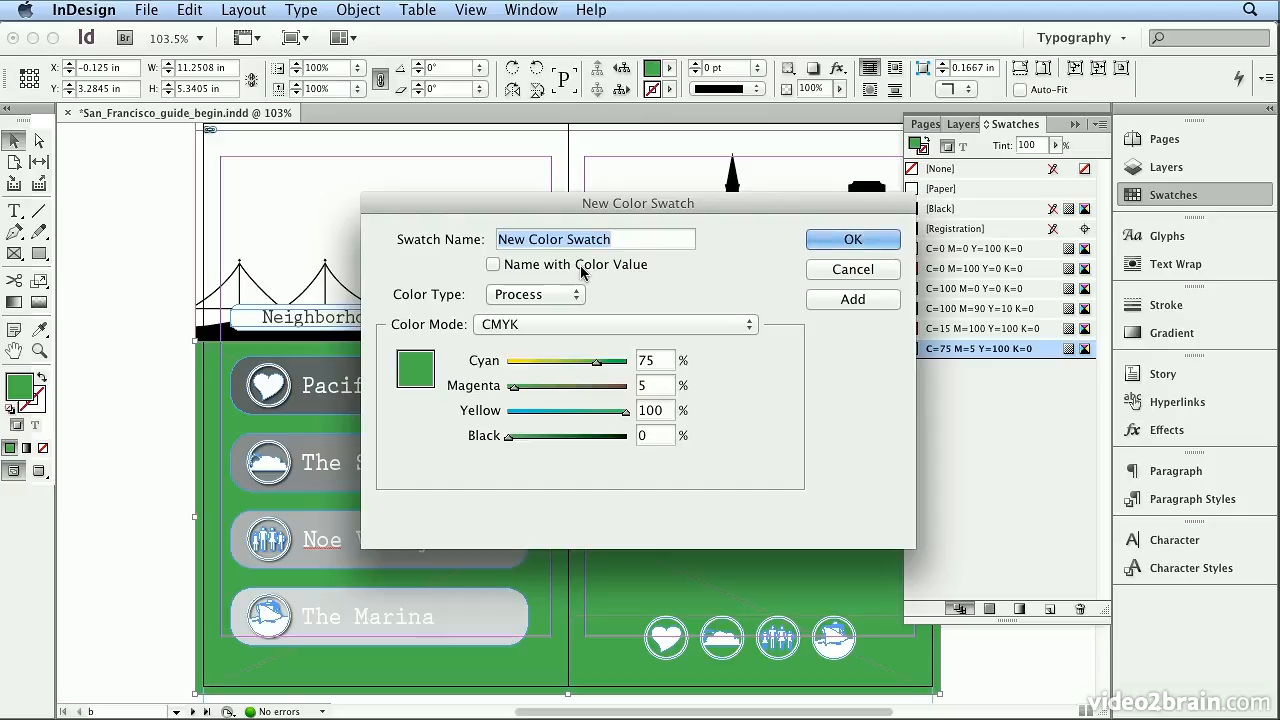
type("In")
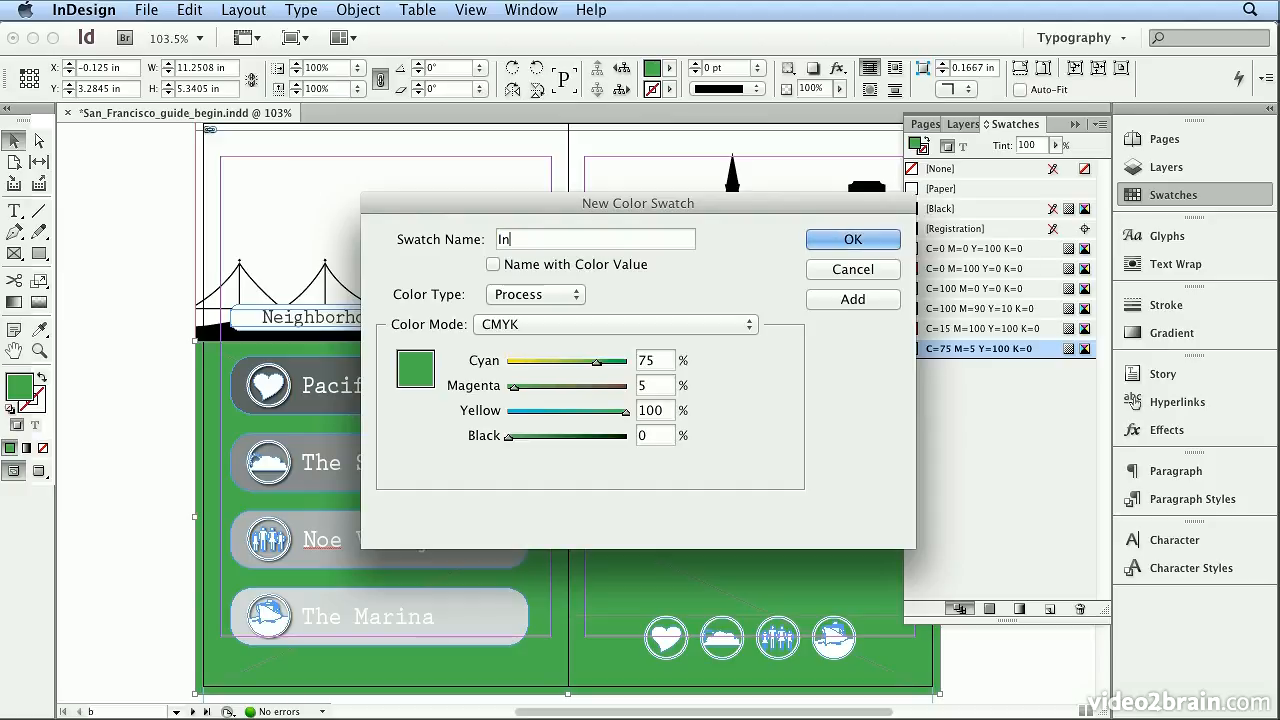
type("ternational Orange")
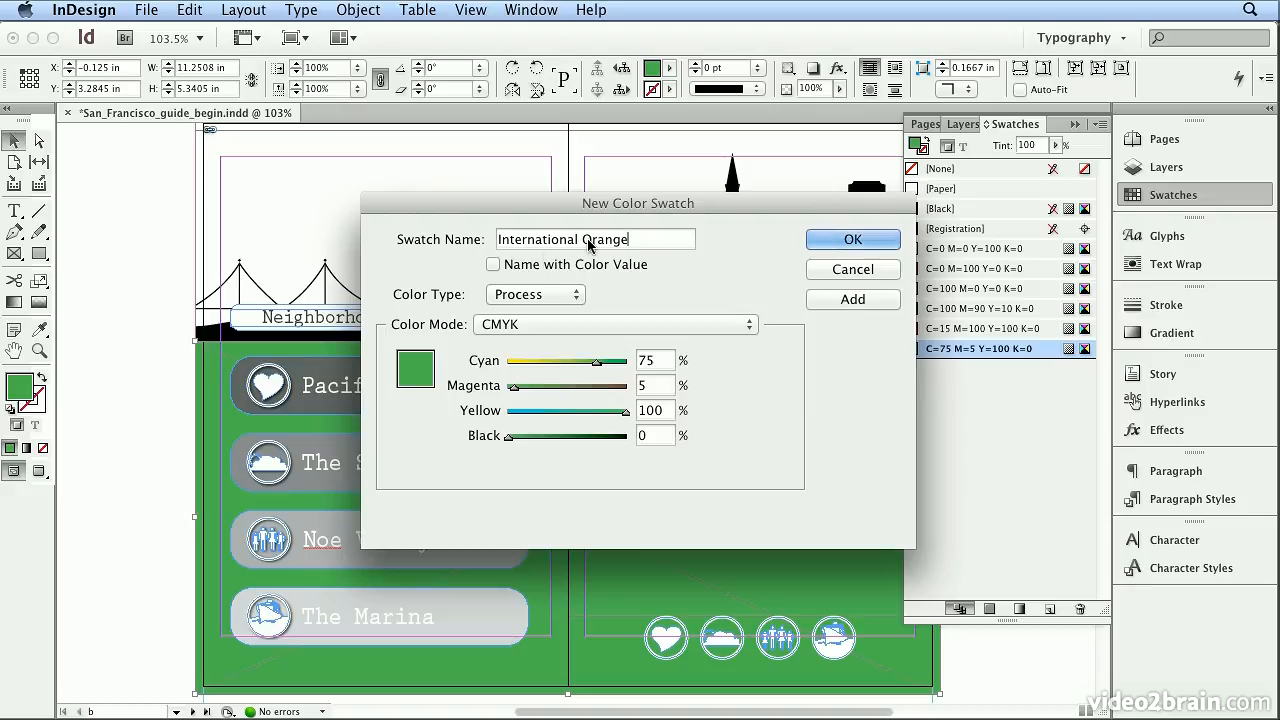
- Set the swatch to 0% cyan, 69% magenta and 6% black, keep yellow at 100%, and add it as the frame's fill
left_click(655, 362)
left_click_drag(583, 356, 552, 356)
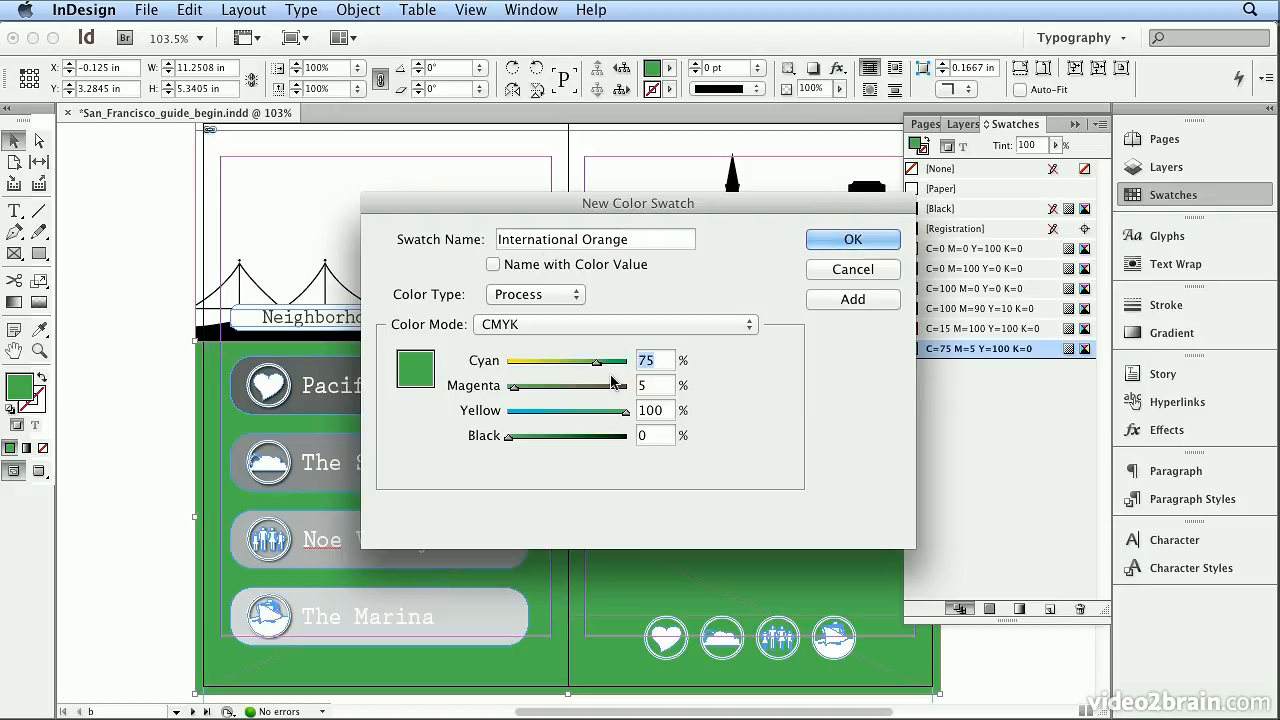
type("0")
key("Tab")
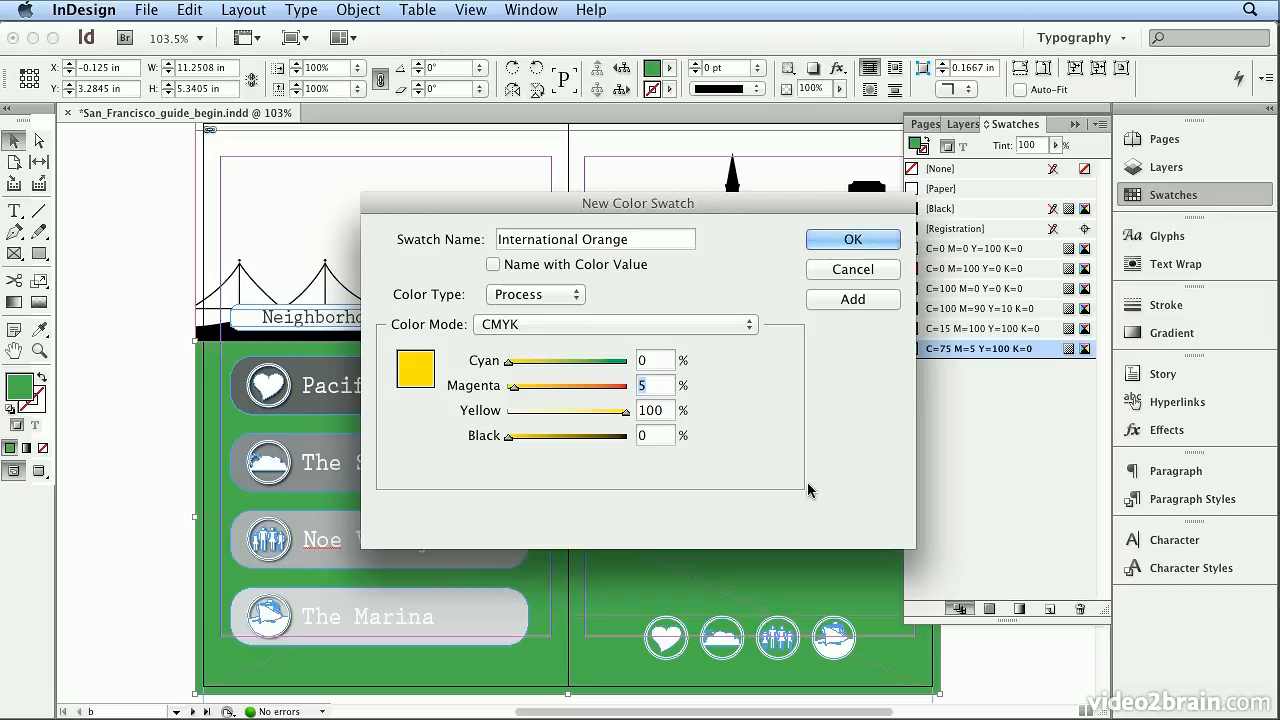
type("69")
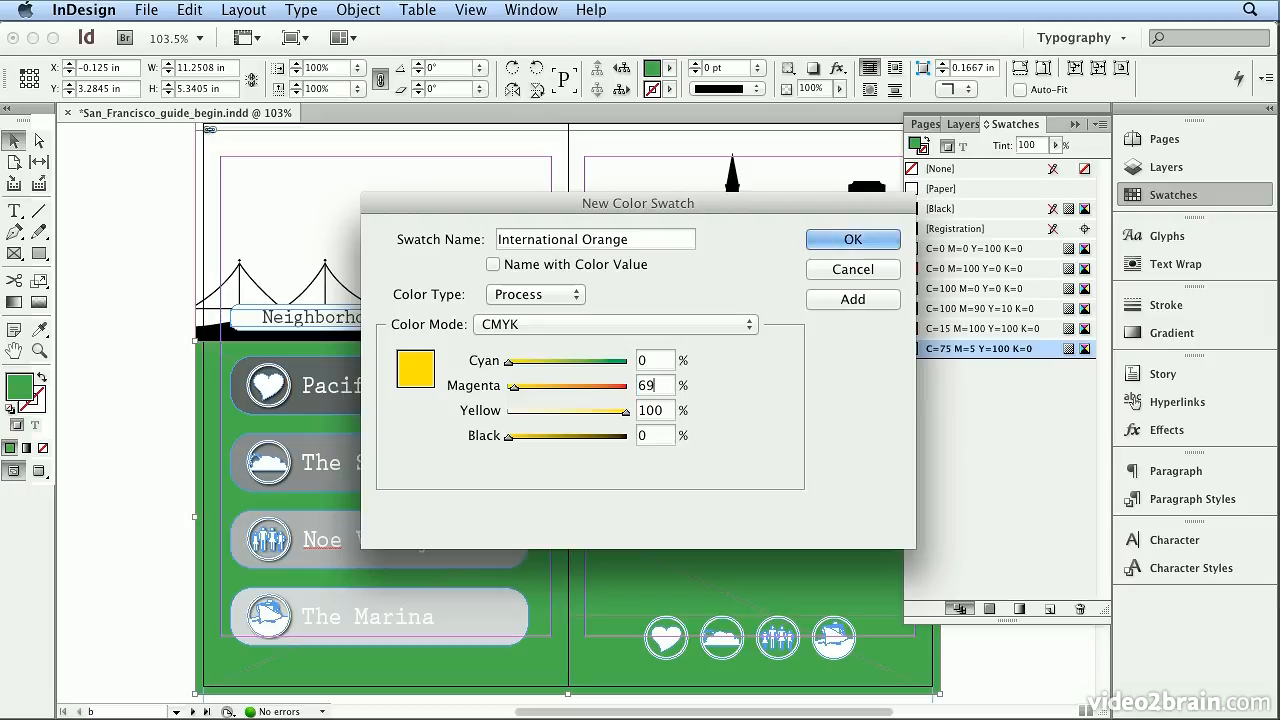
key("Tab")
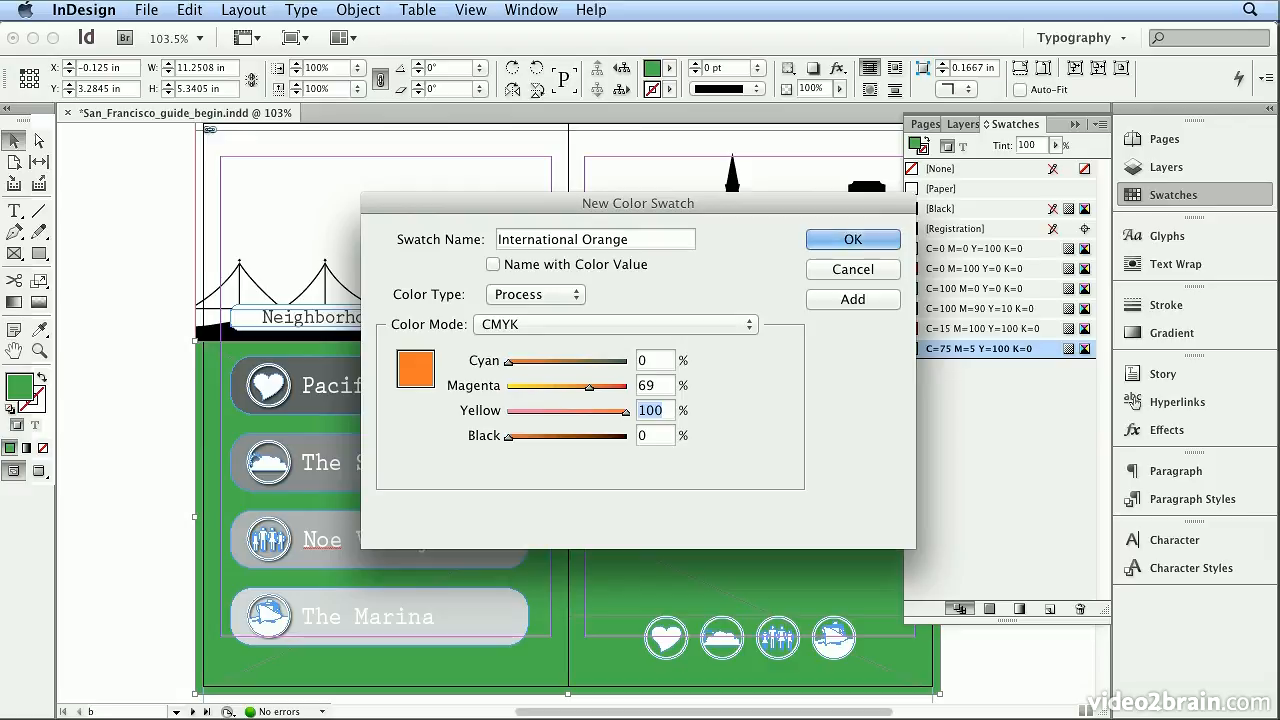
key("Tab")
type("6")
key("Tab")
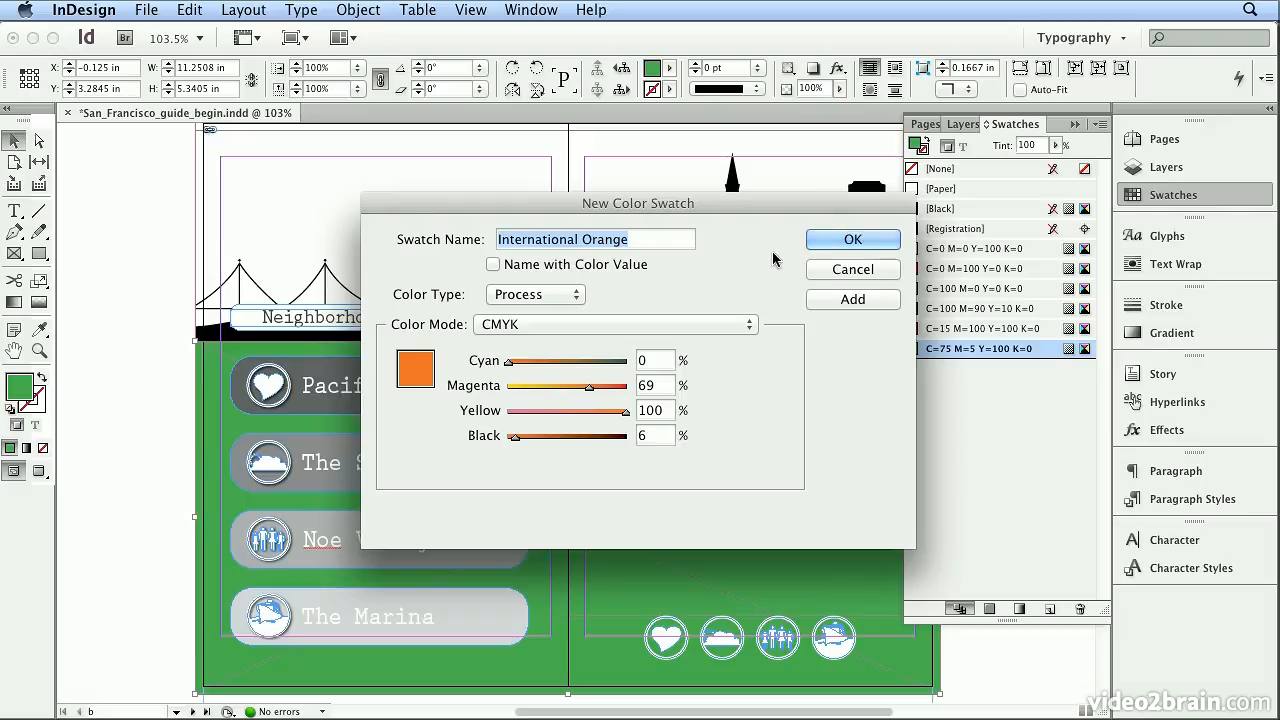
left_click(835, 246)
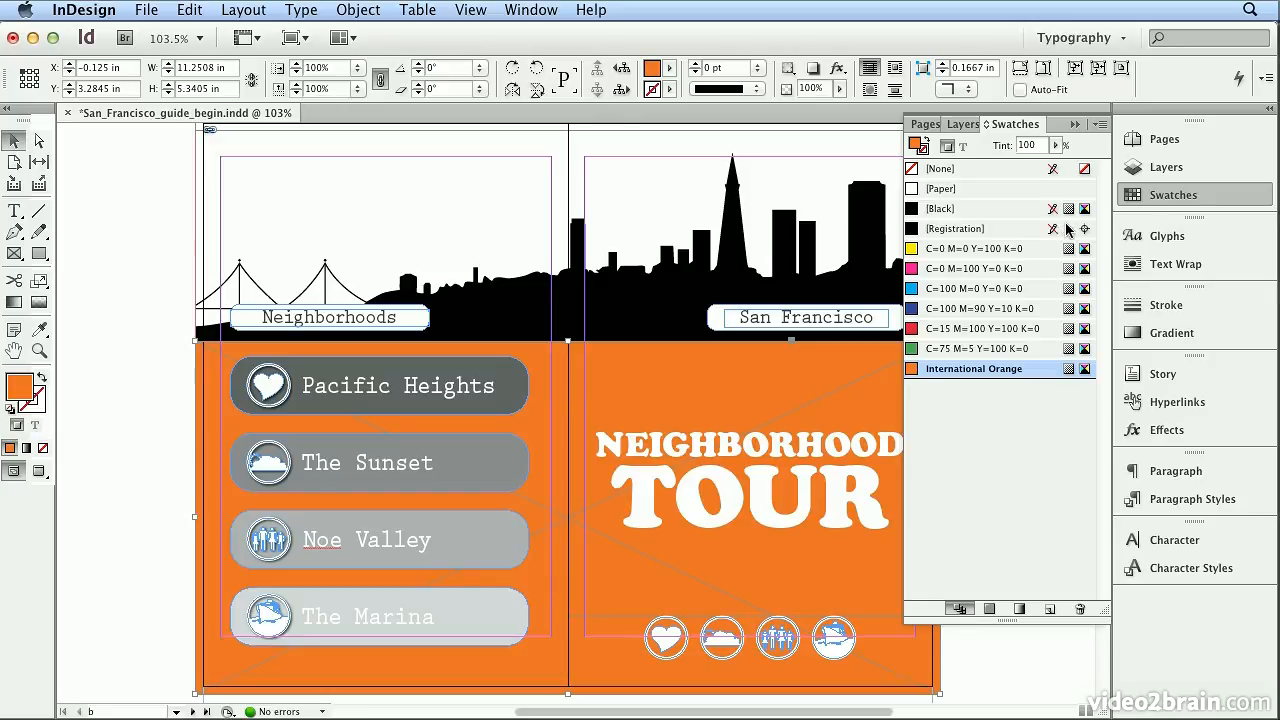
left_click(1145, 200)
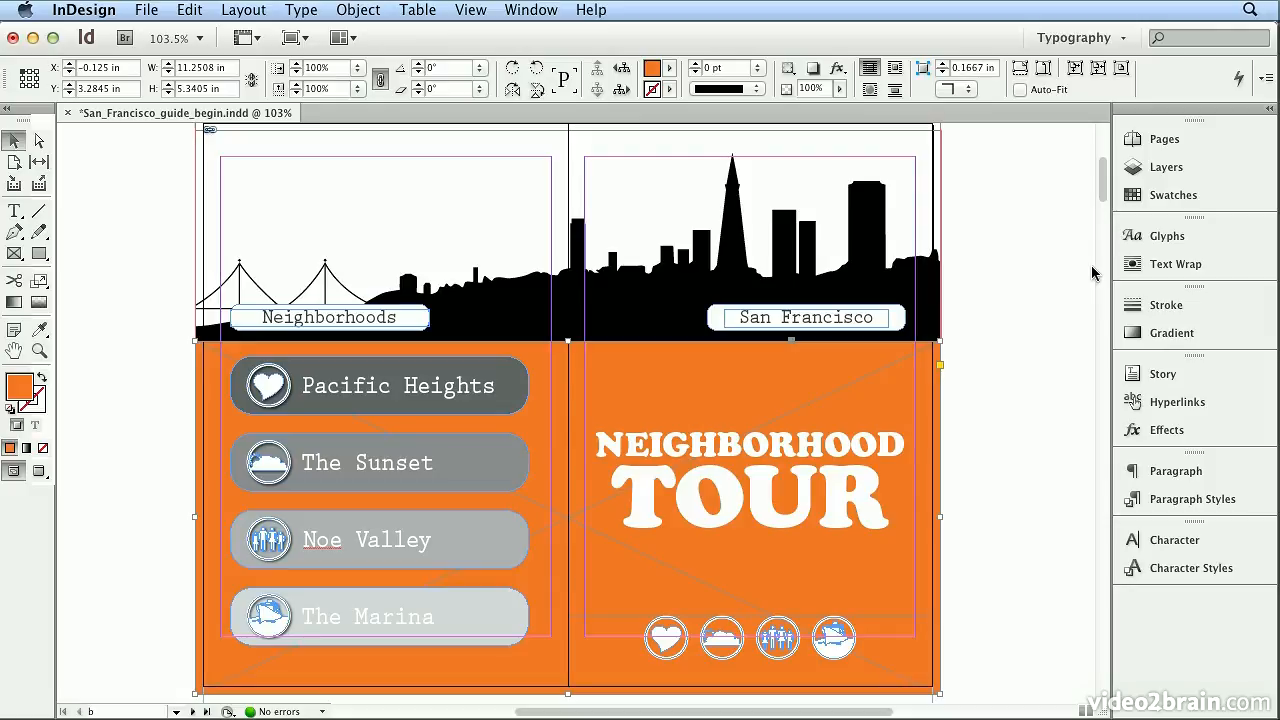
- Go to the Pacific Heights spread and select all the text of its large heading
key("alt+Page_Down")
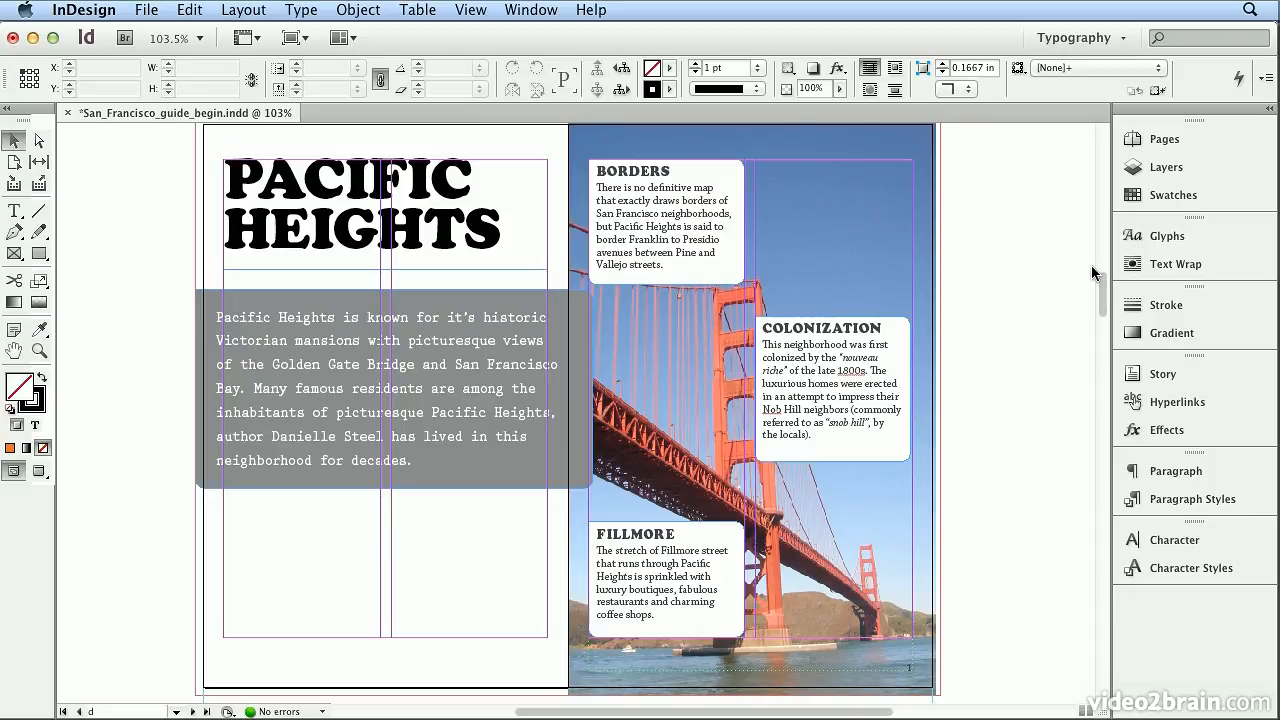
key("t")
left_click(283, 201)
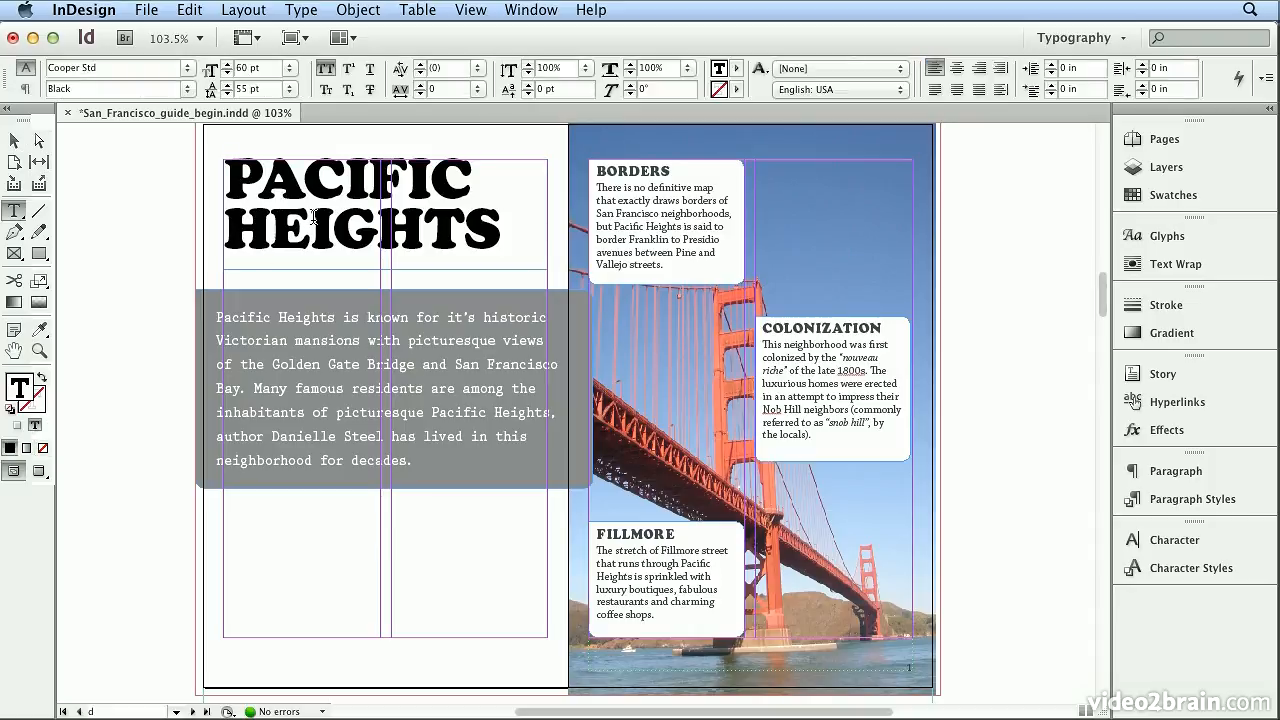
key("super+a")
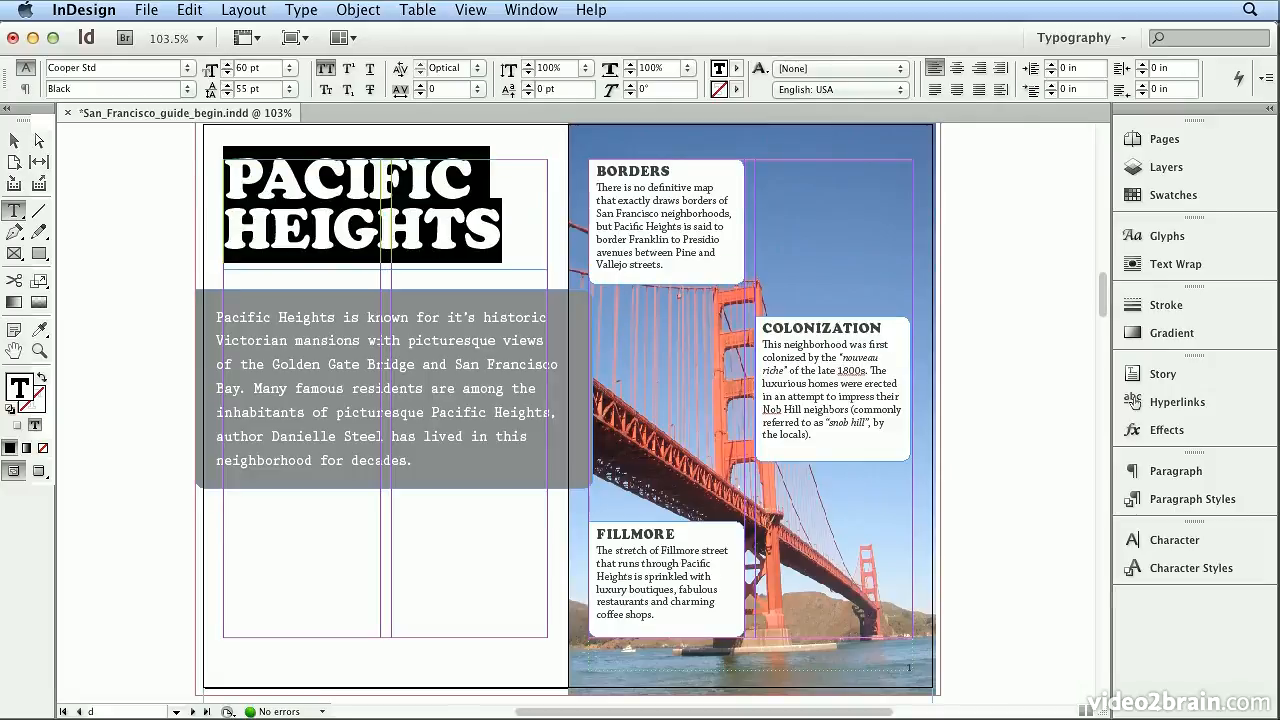
left_click(182, 10)
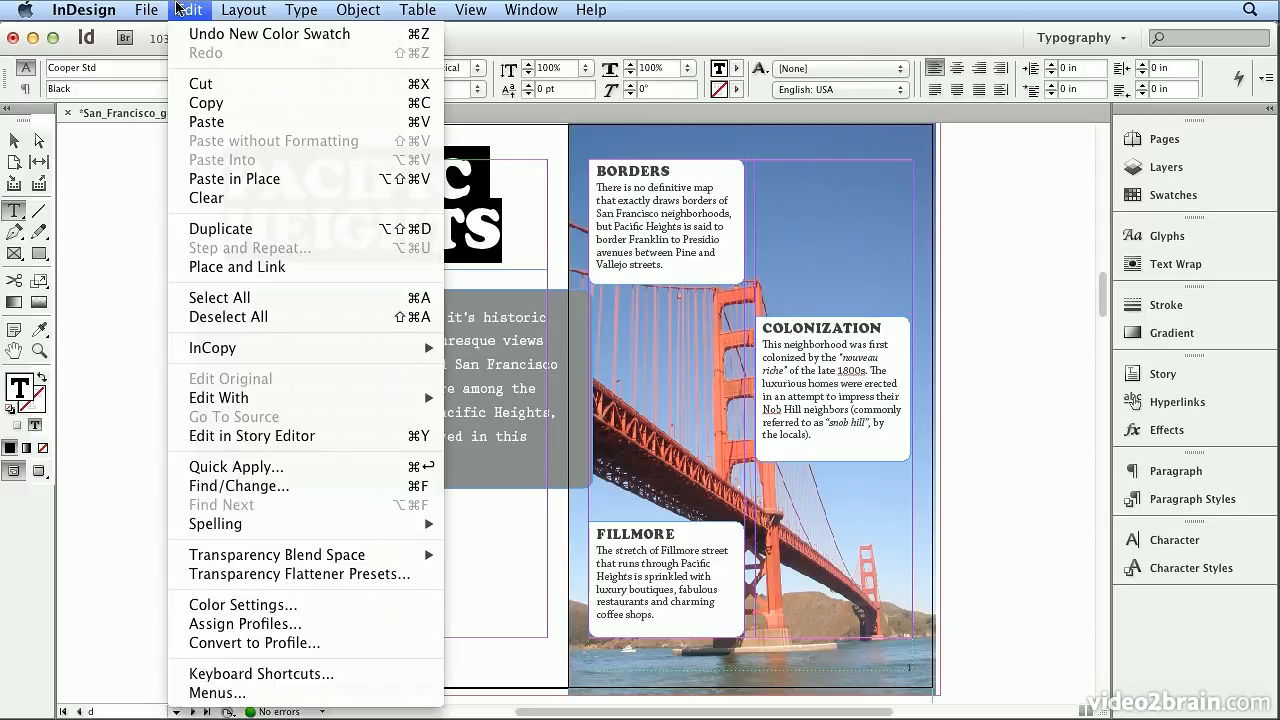
left_click(226, 297)
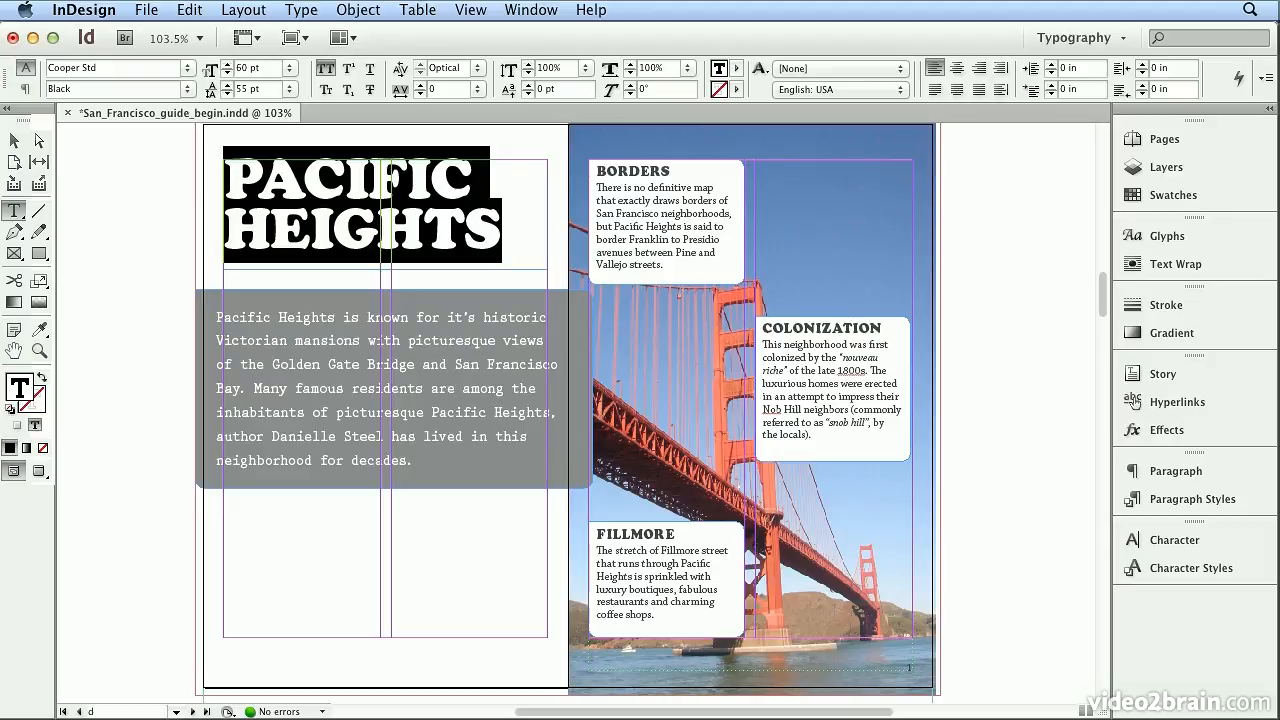
- Apply the bridge photo's orange-red to the heading text with the Eyedropper and save that color as a new swatch
left_click(37, 338)
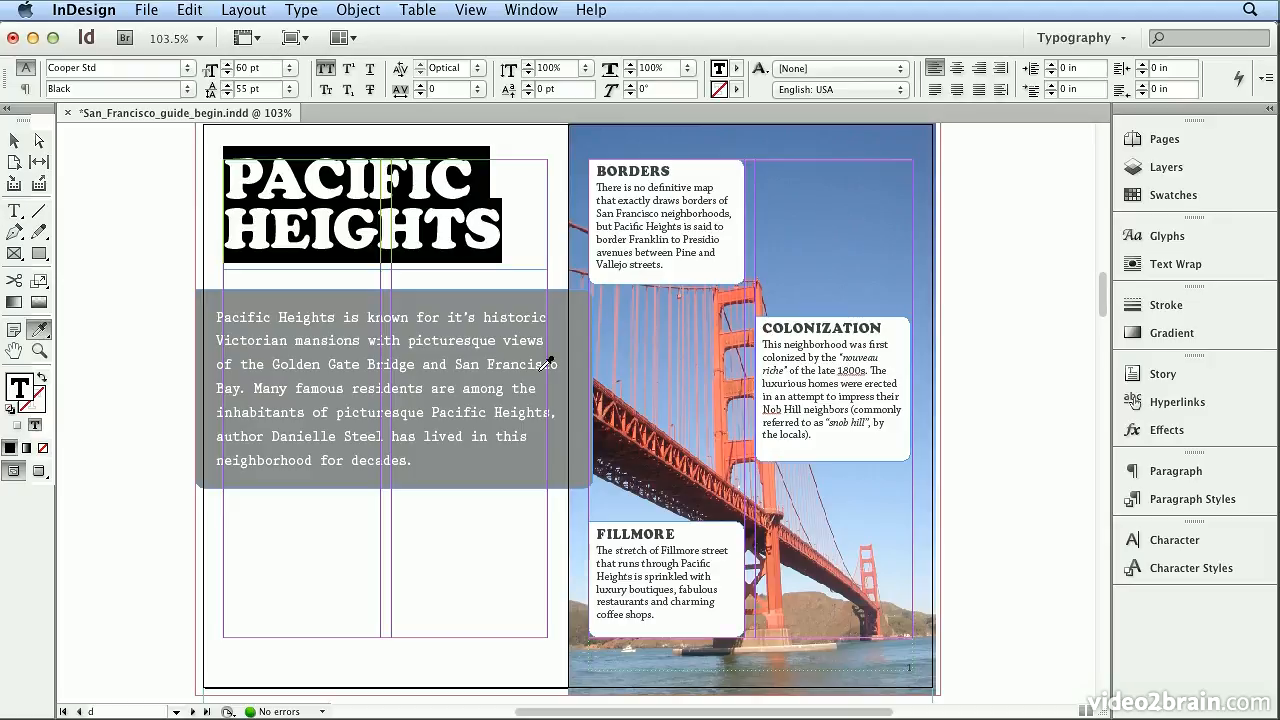
left_click(728, 288)
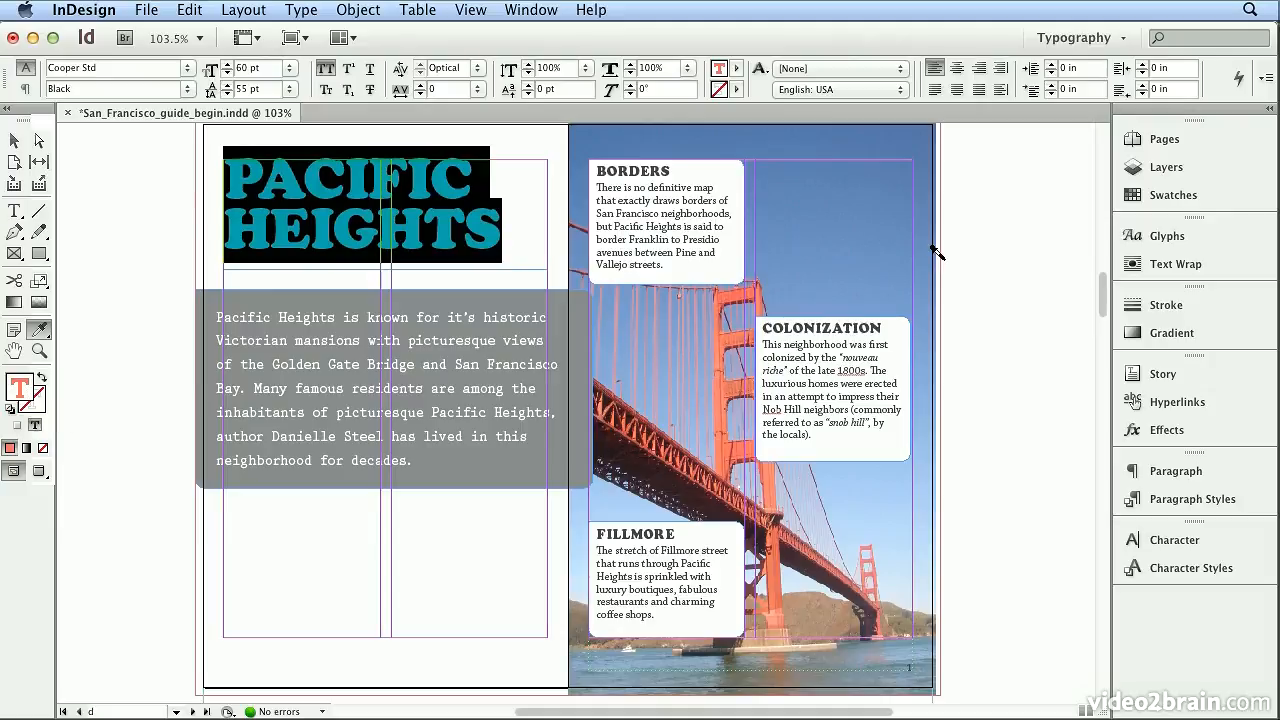
left_click(1168, 200)
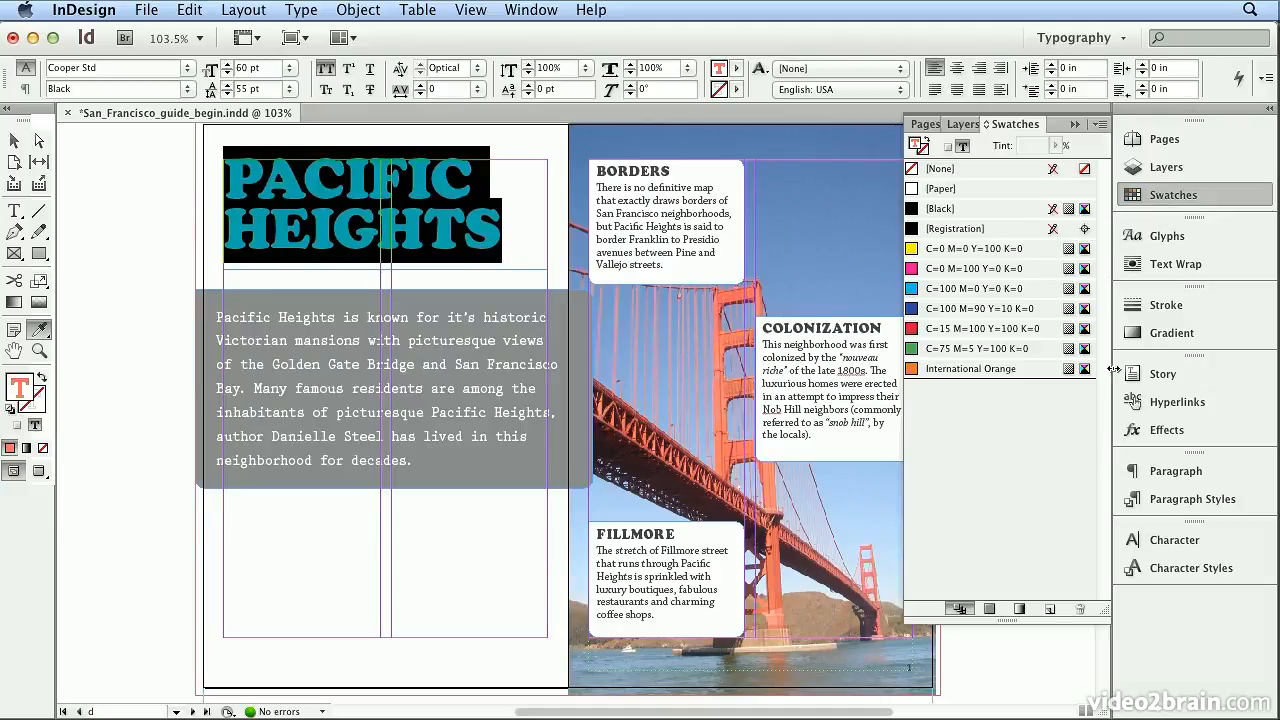
left_click(1048, 612)
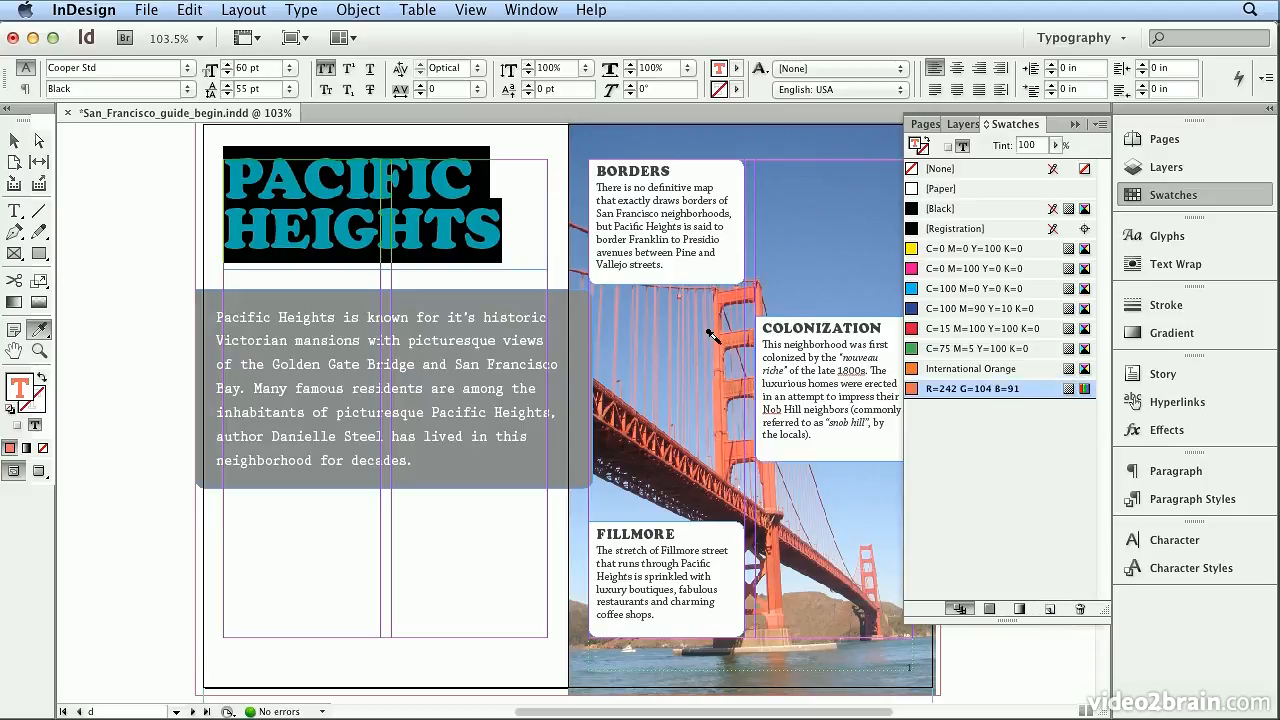
- Convert the swatch sampled from the bridge to CMYK, turn off color-value naming and name it 2nd Orange
double_click(951, 395)
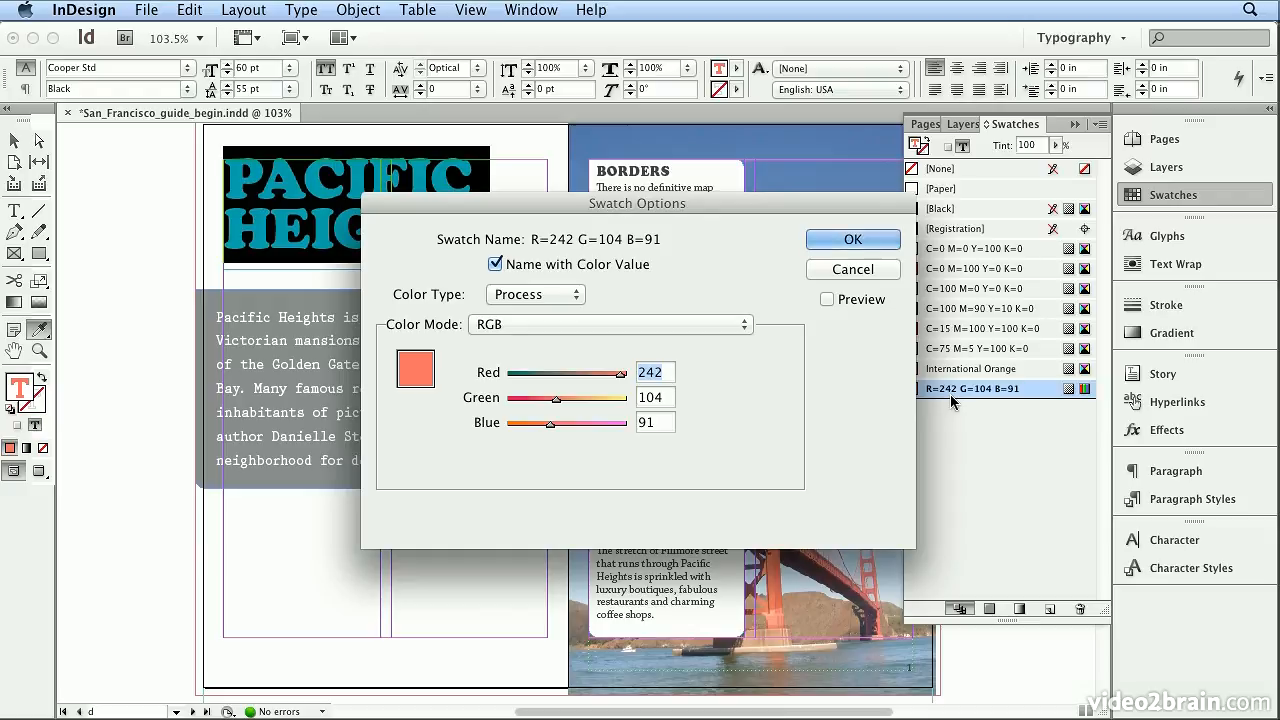
left_click(666, 324)
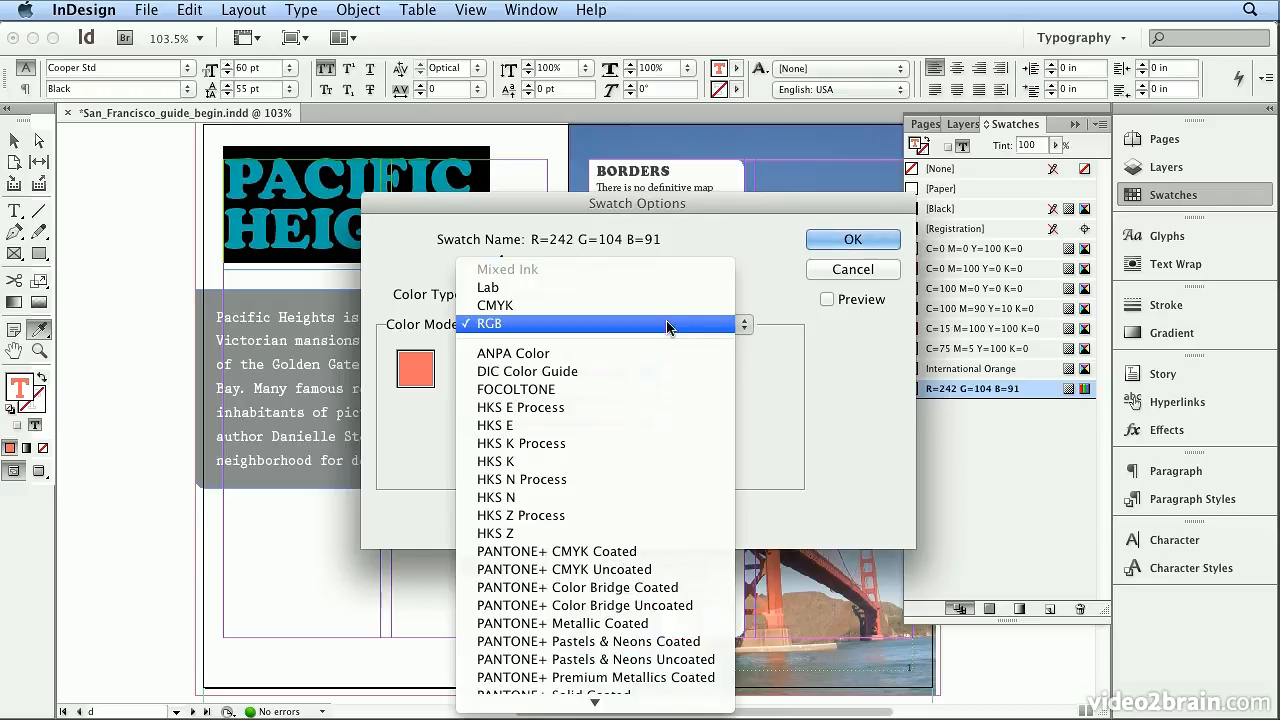
left_click(667, 308)
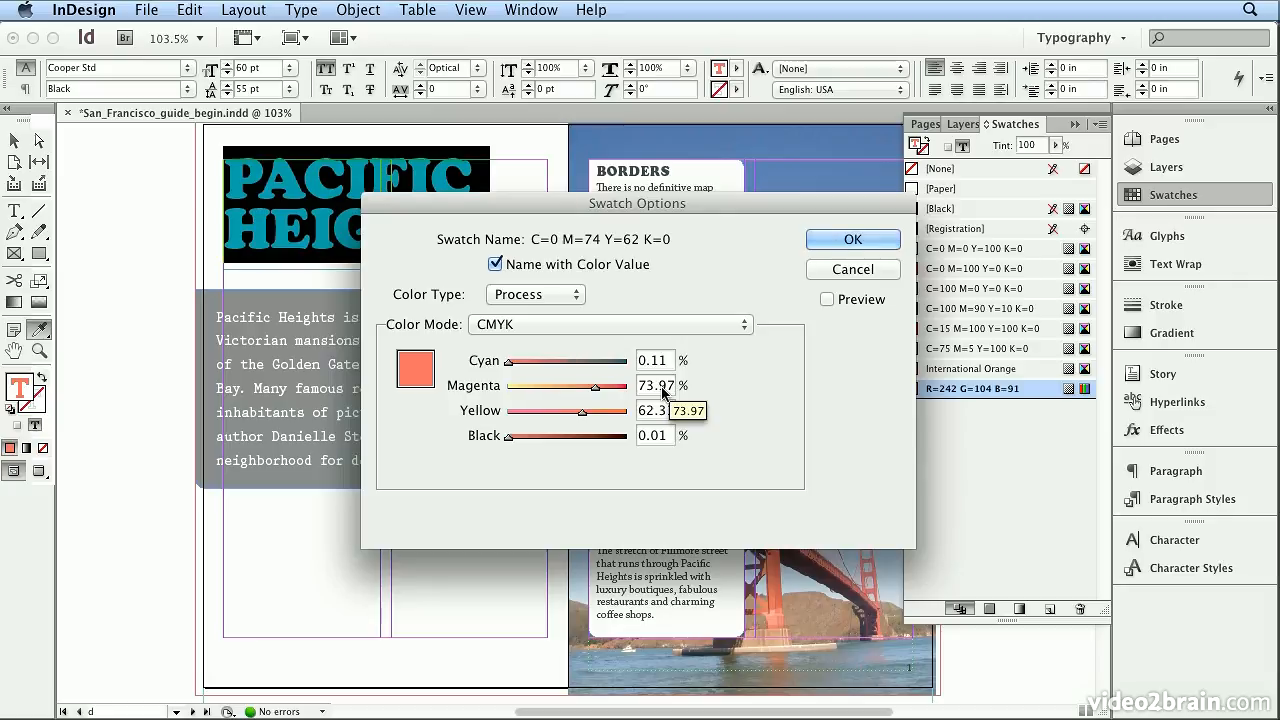
left_click(575, 266)
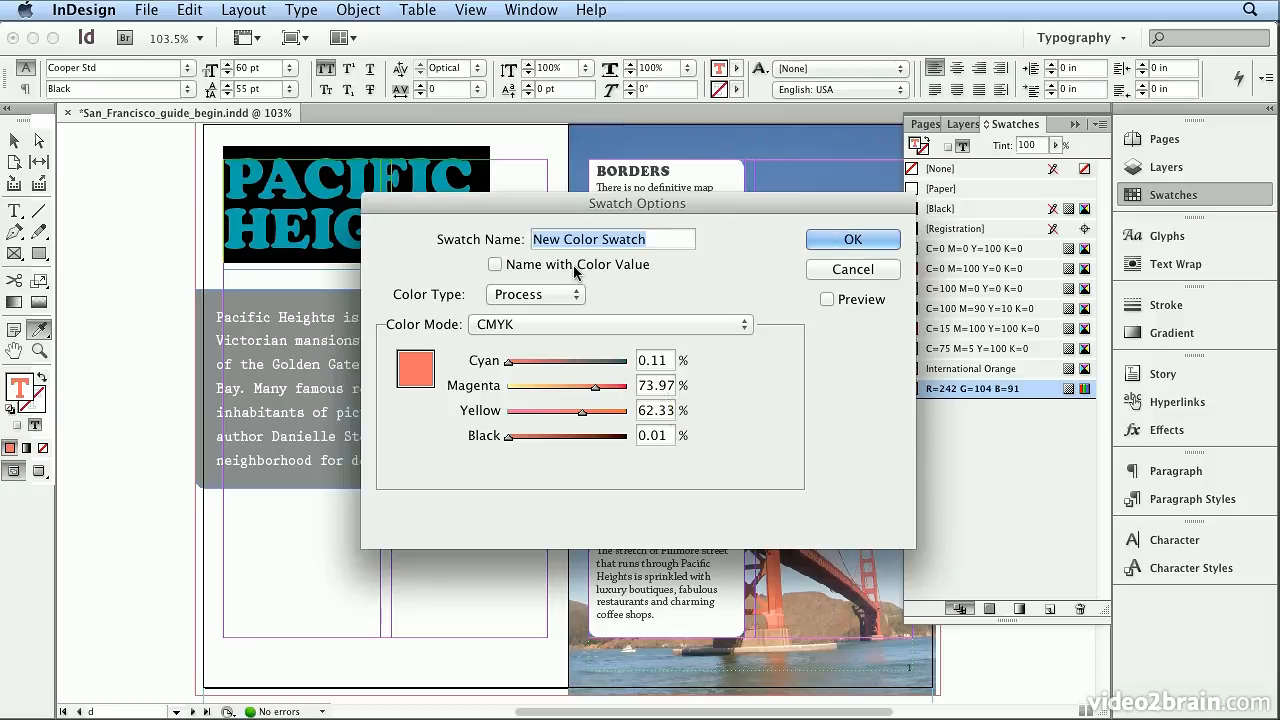
type("2")
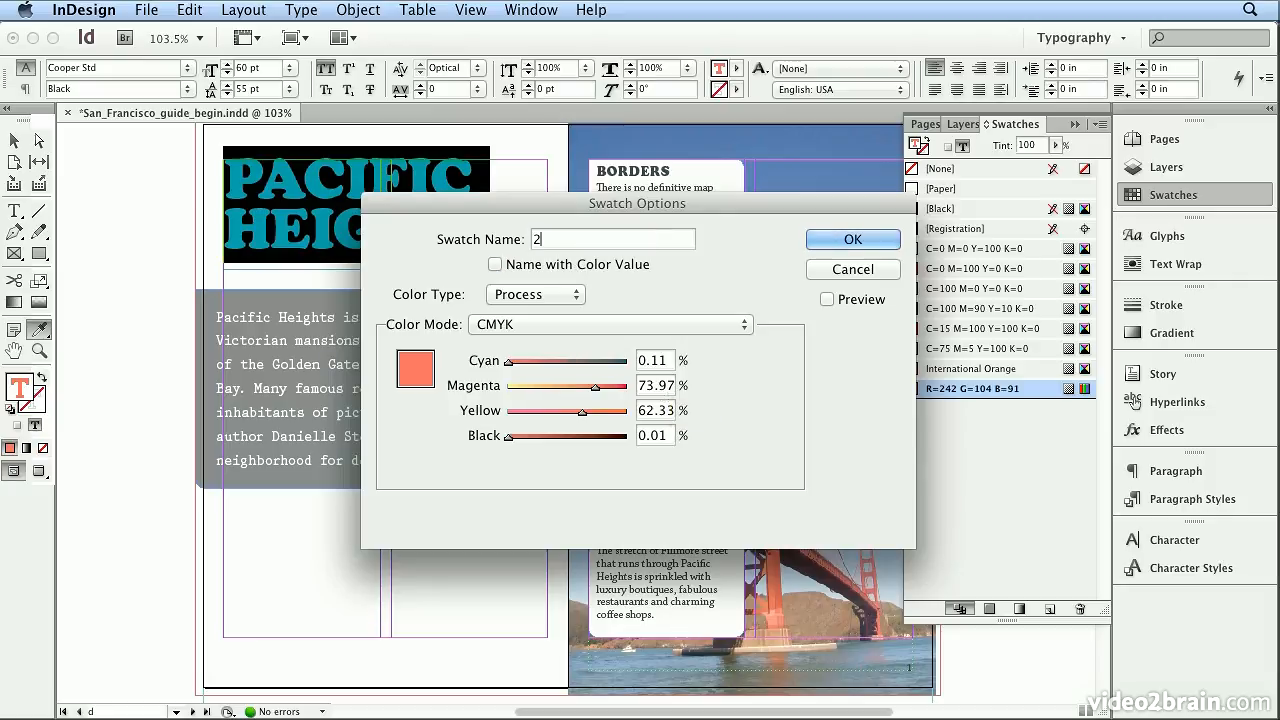
type("nd Orange")
key("Return")
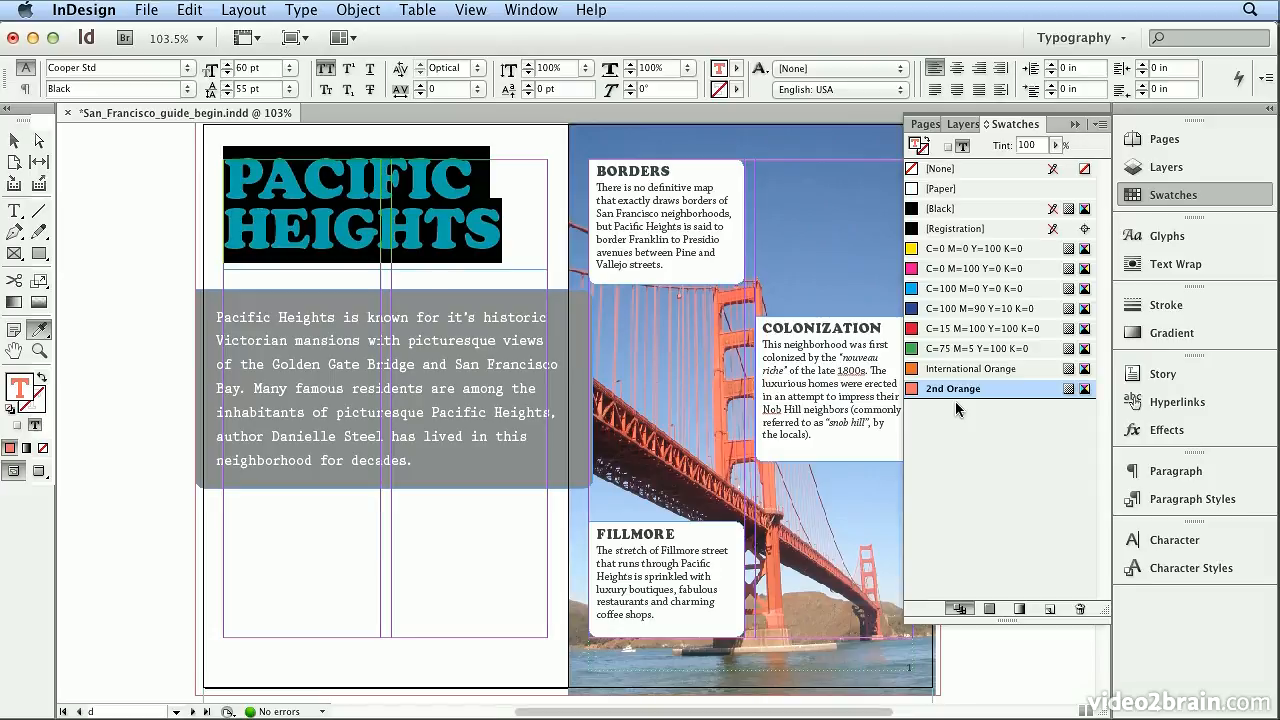
- Delete the 2nd Orange swatch and replace it with the defined swatch [Black]
left_click(1081, 609)
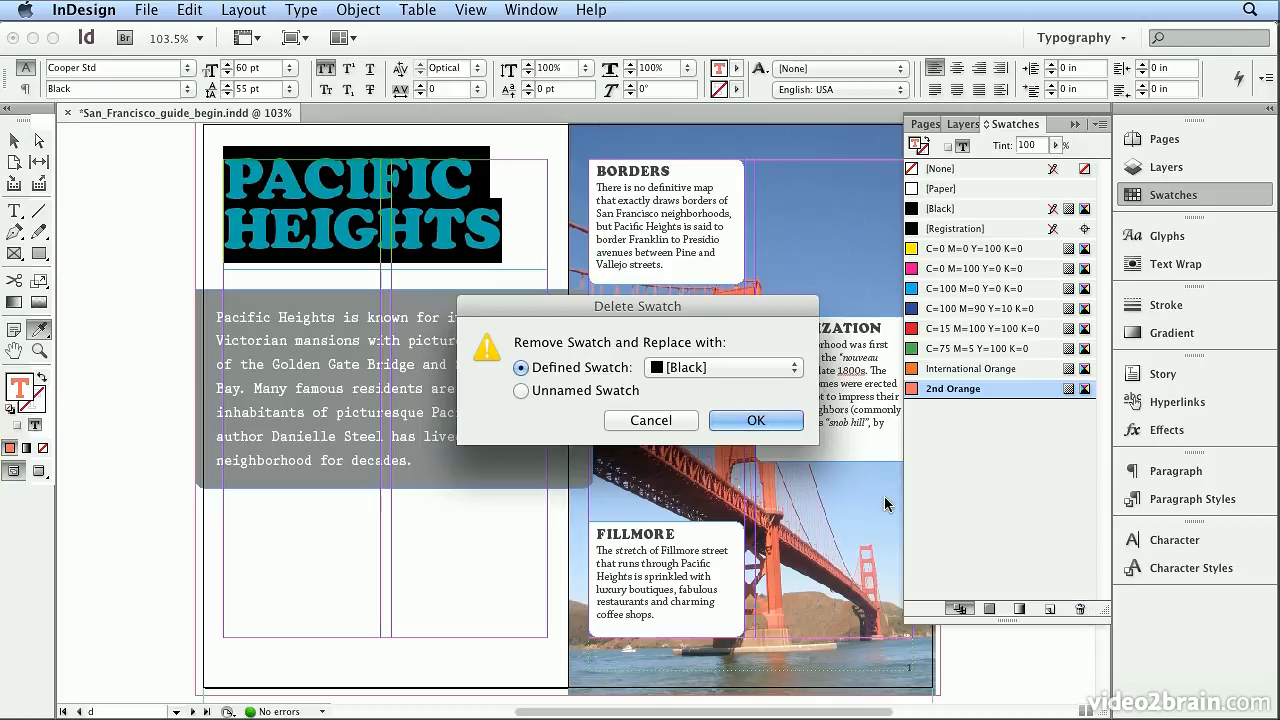
left_click(793, 424)
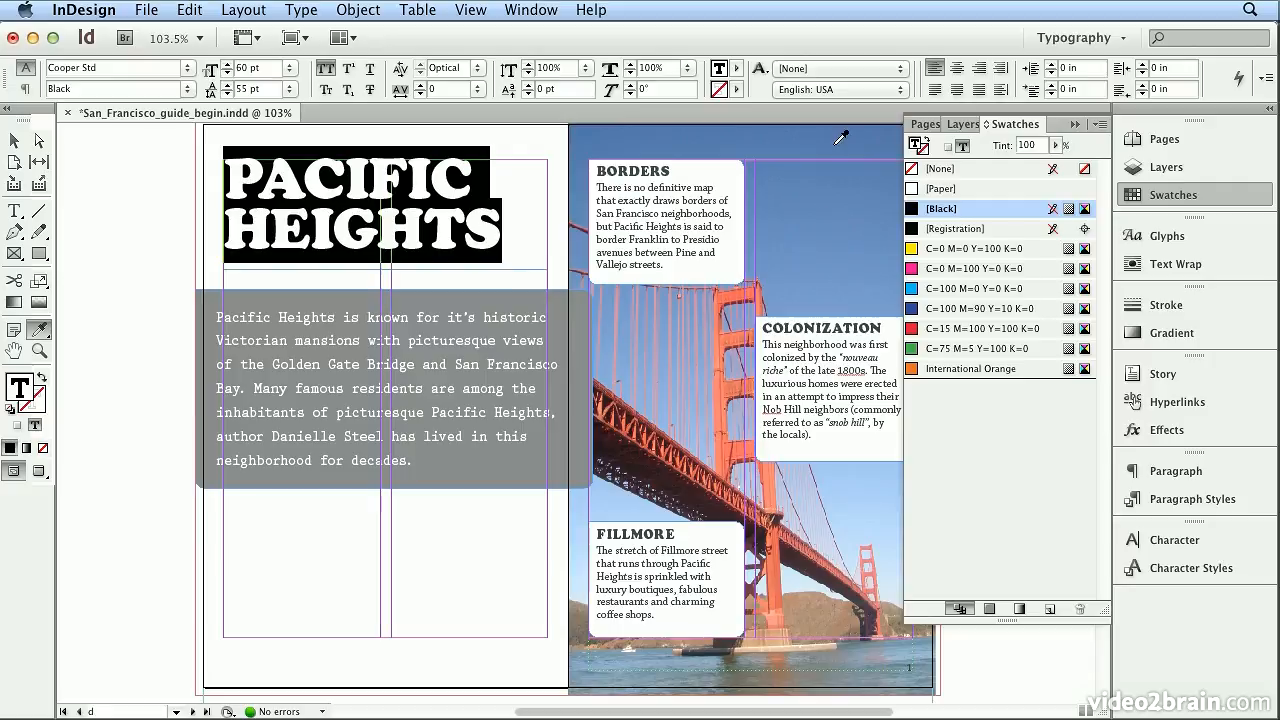
- Apply the deep blue from the photo's upper sky to the heading text with the Eyedropper and save it as a new swatch
left_click(842, 185)
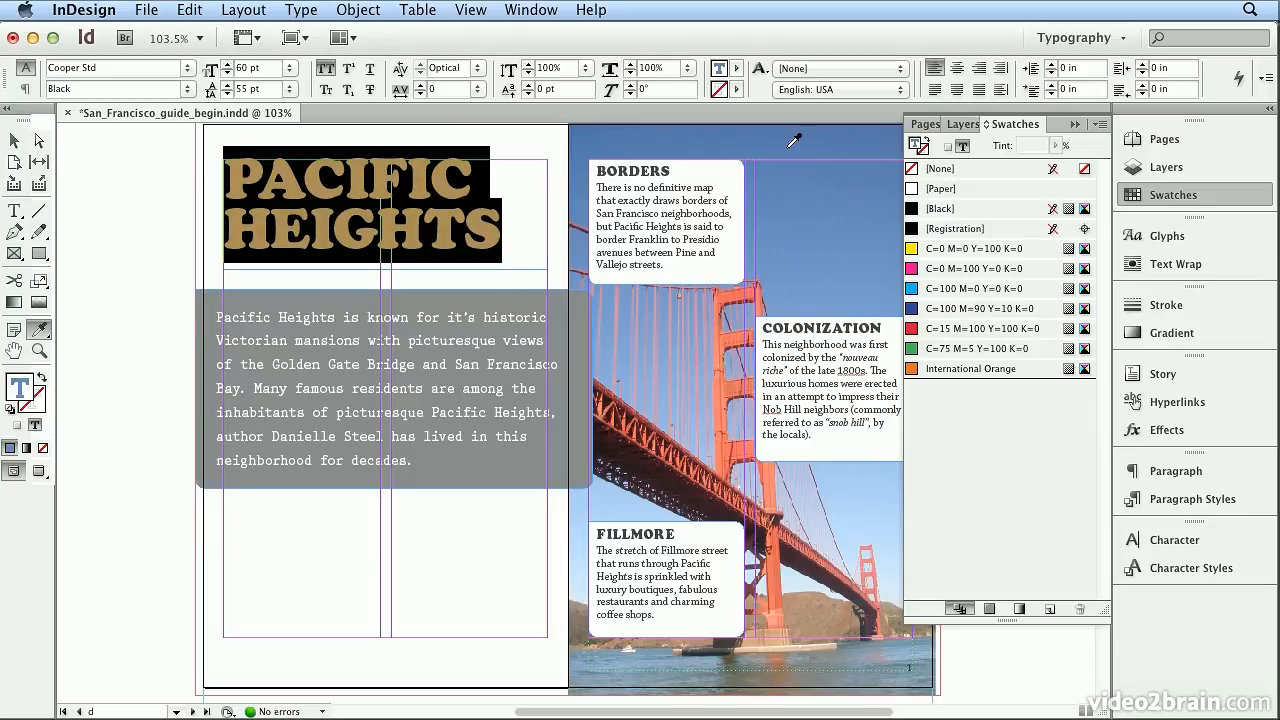
left_click(870, 507)
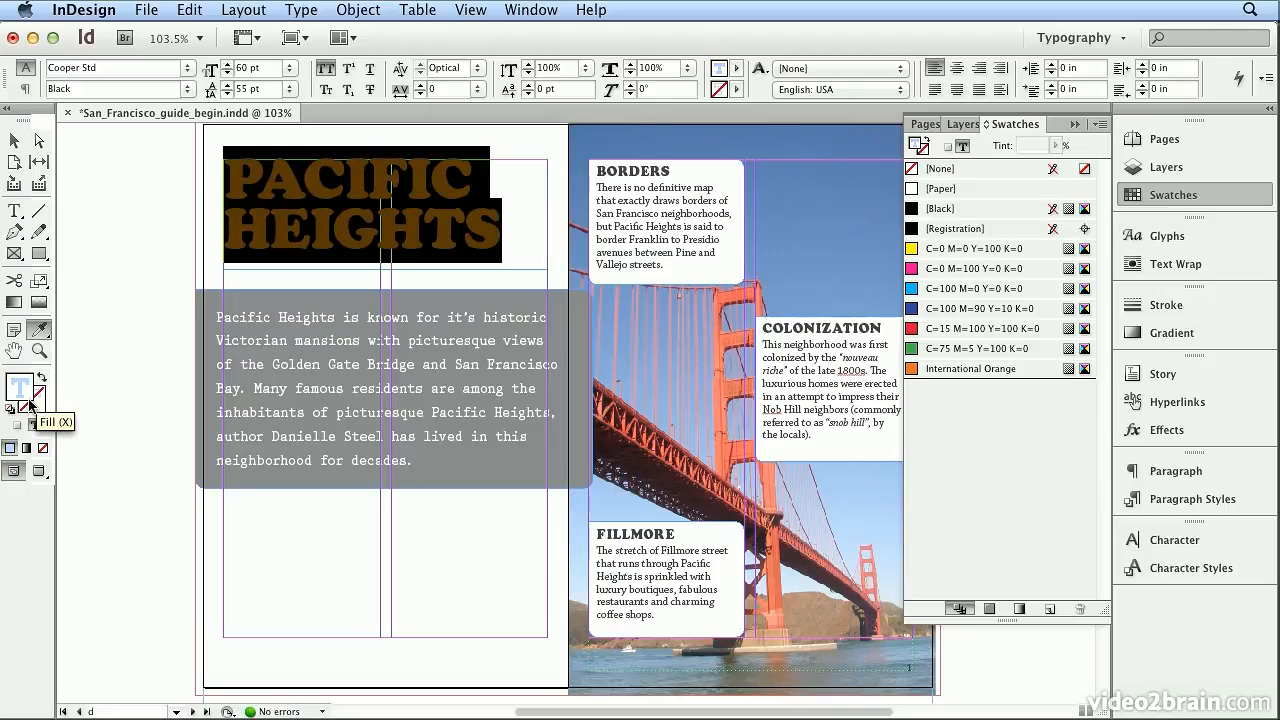
key("super+z")
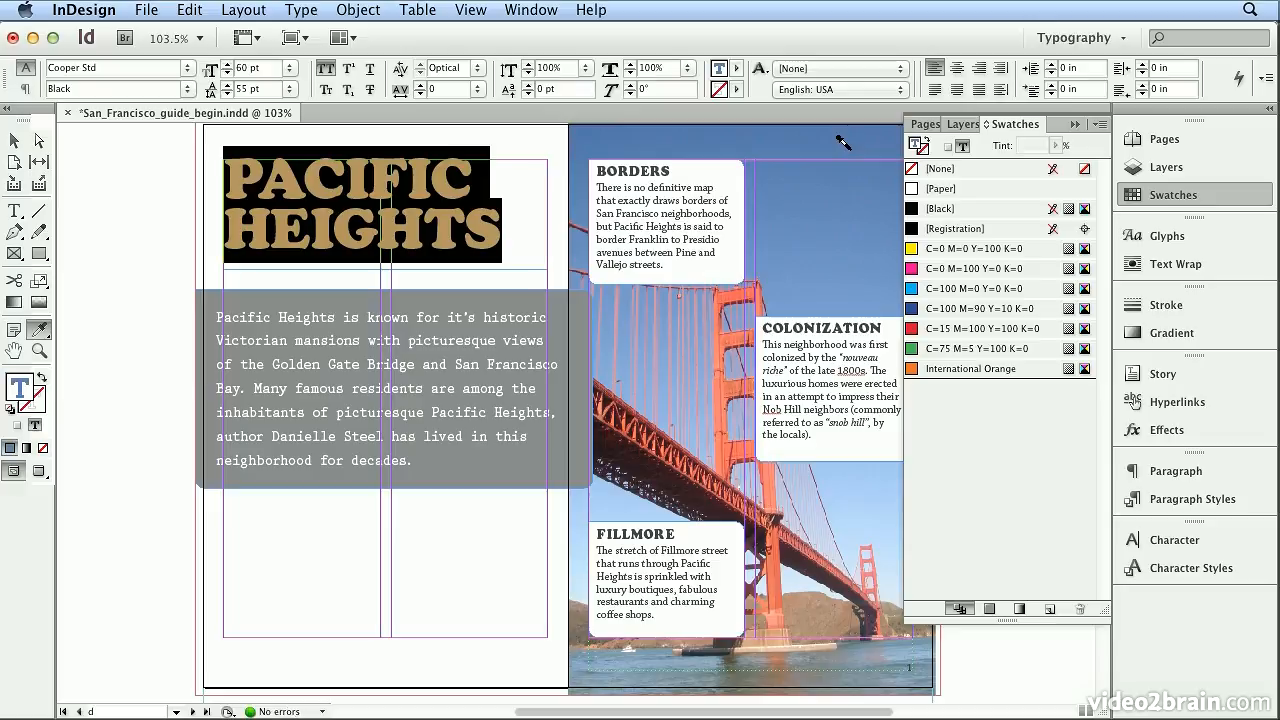
left_click(1047, 610)
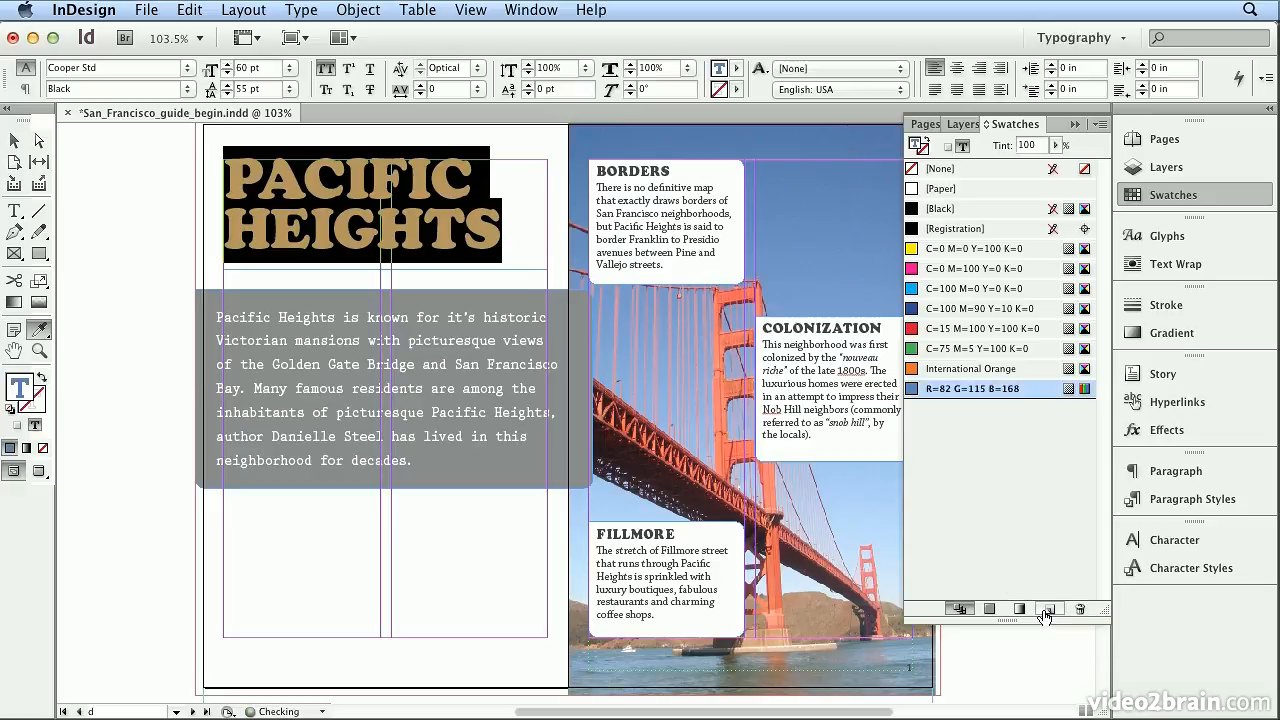
- Turn off color-value naming for the sampled blue swatch, name it Sky Blue and change its color mode to CMYK
double_click(1004, 388)
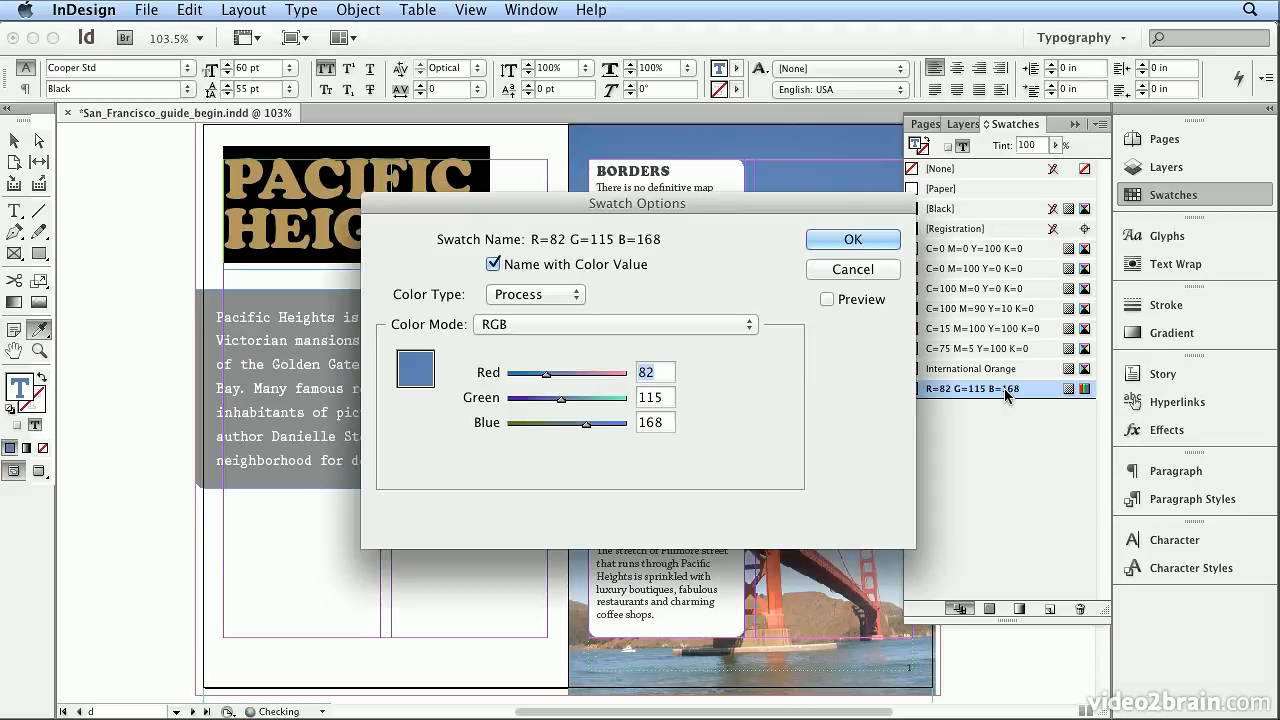
left_click(553, 267)
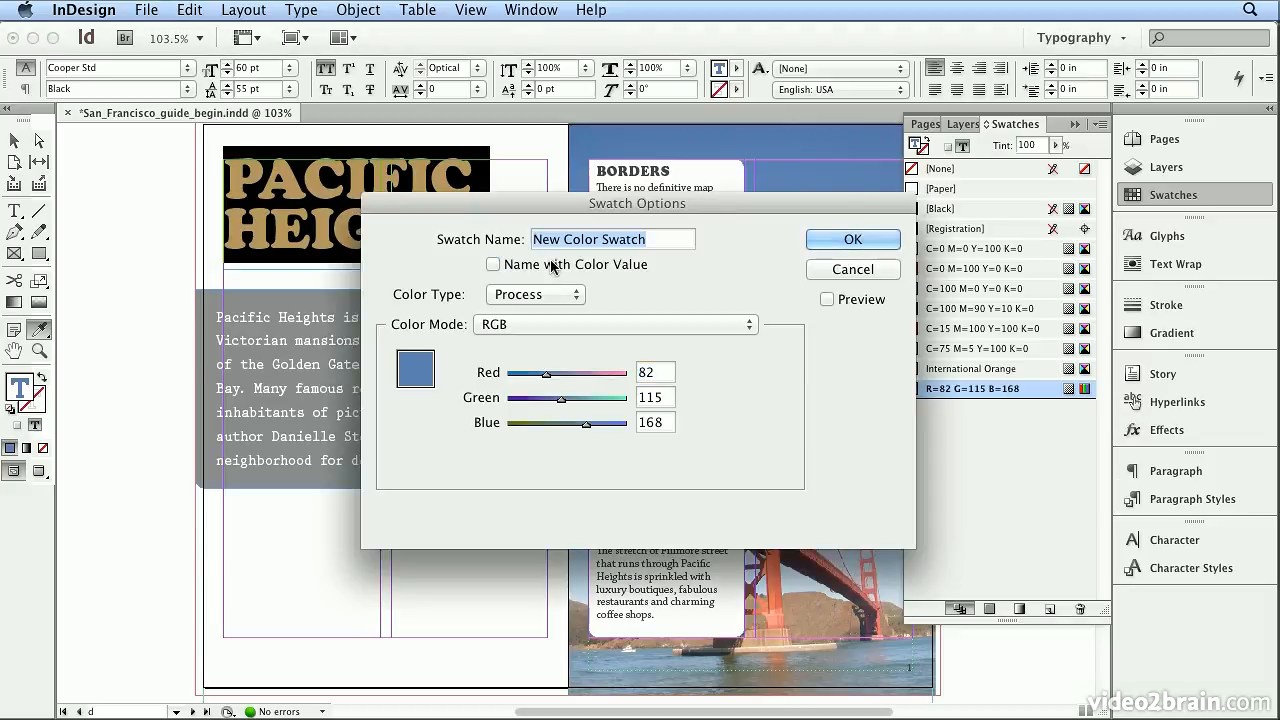
type("Sky Blue")
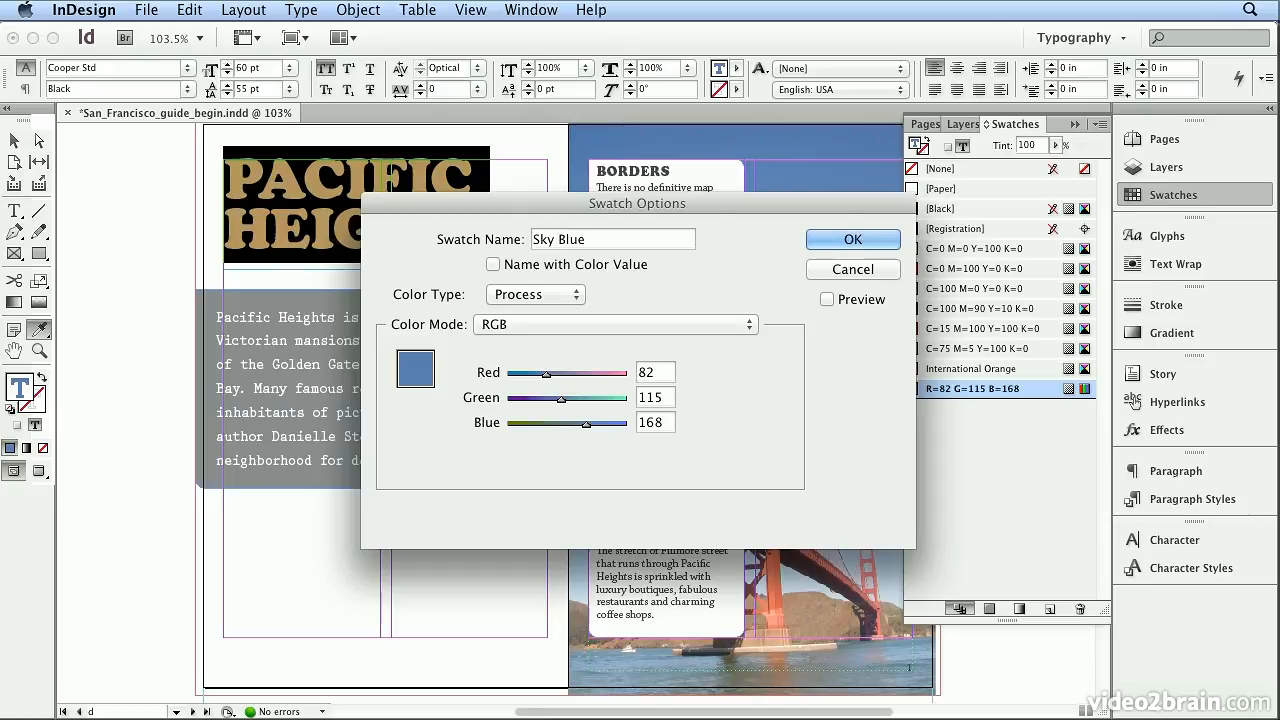
left_click(709, 327)
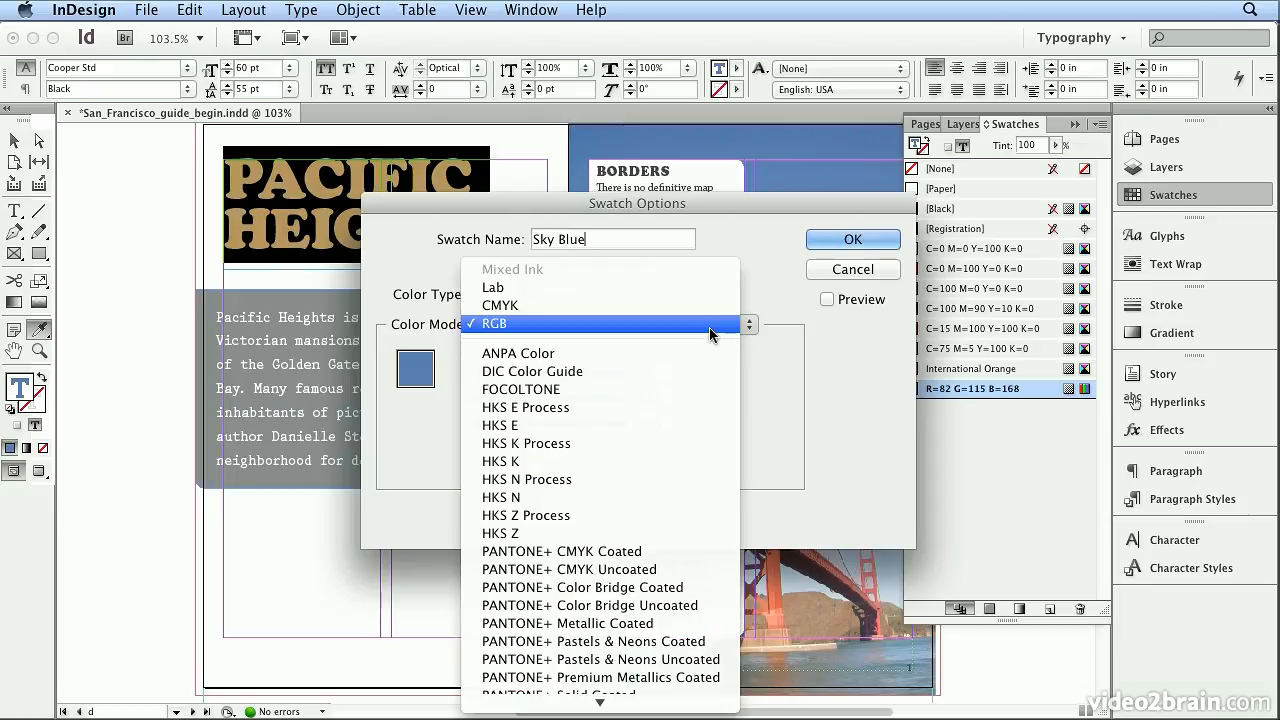
left_click(710, 306)
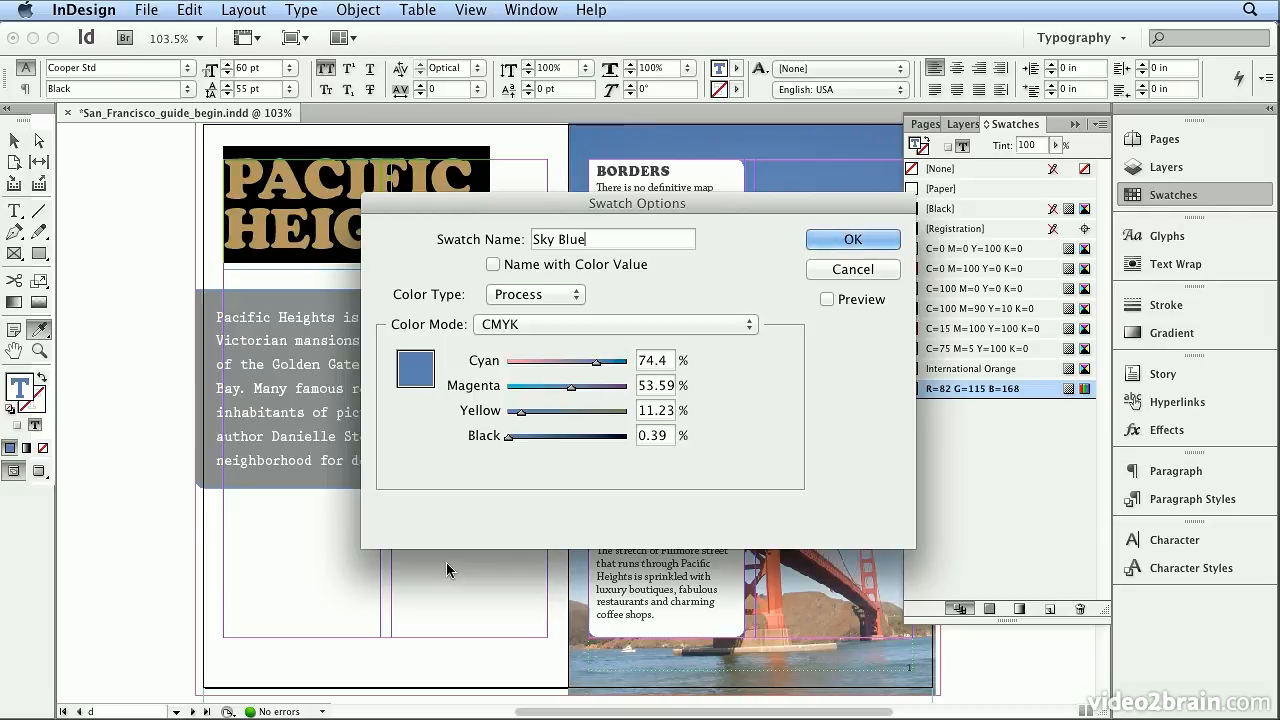
- Set the Sky Blue swatch to 75% cyan, 54% magenta, 11% yellow and 1% black, and save it
double_click(648, 364)
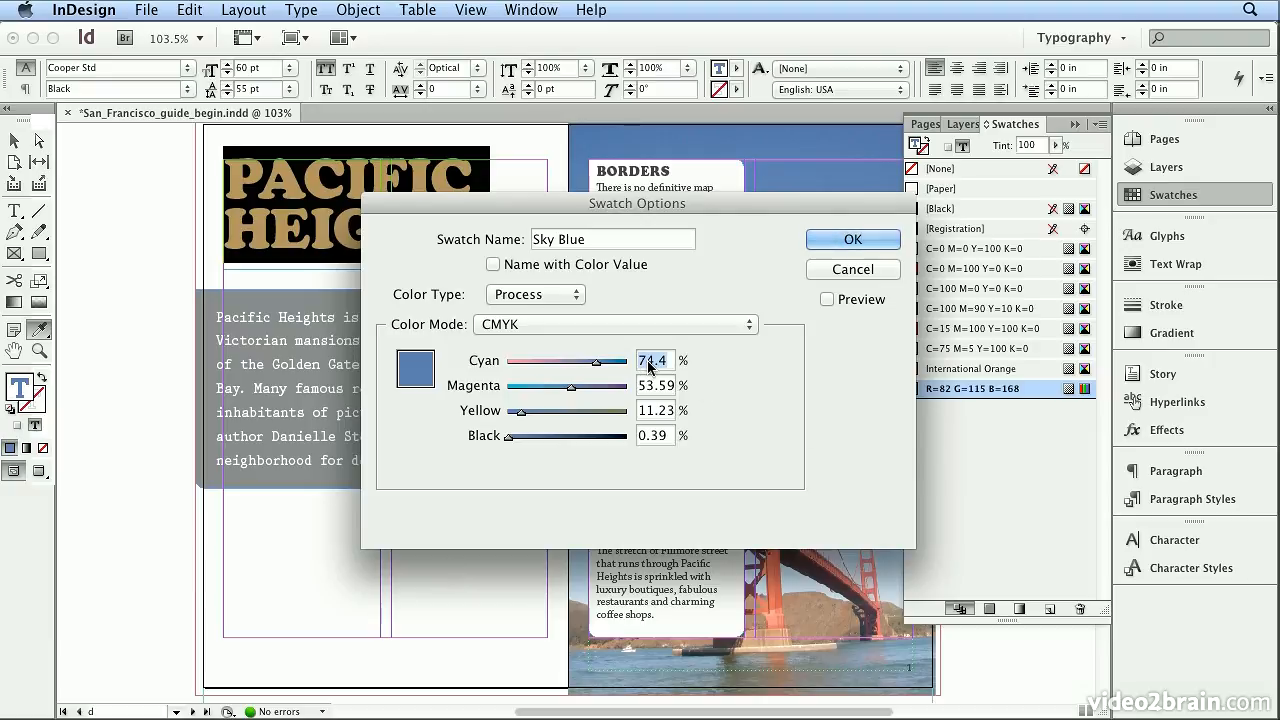
type("75")
key("Tab")
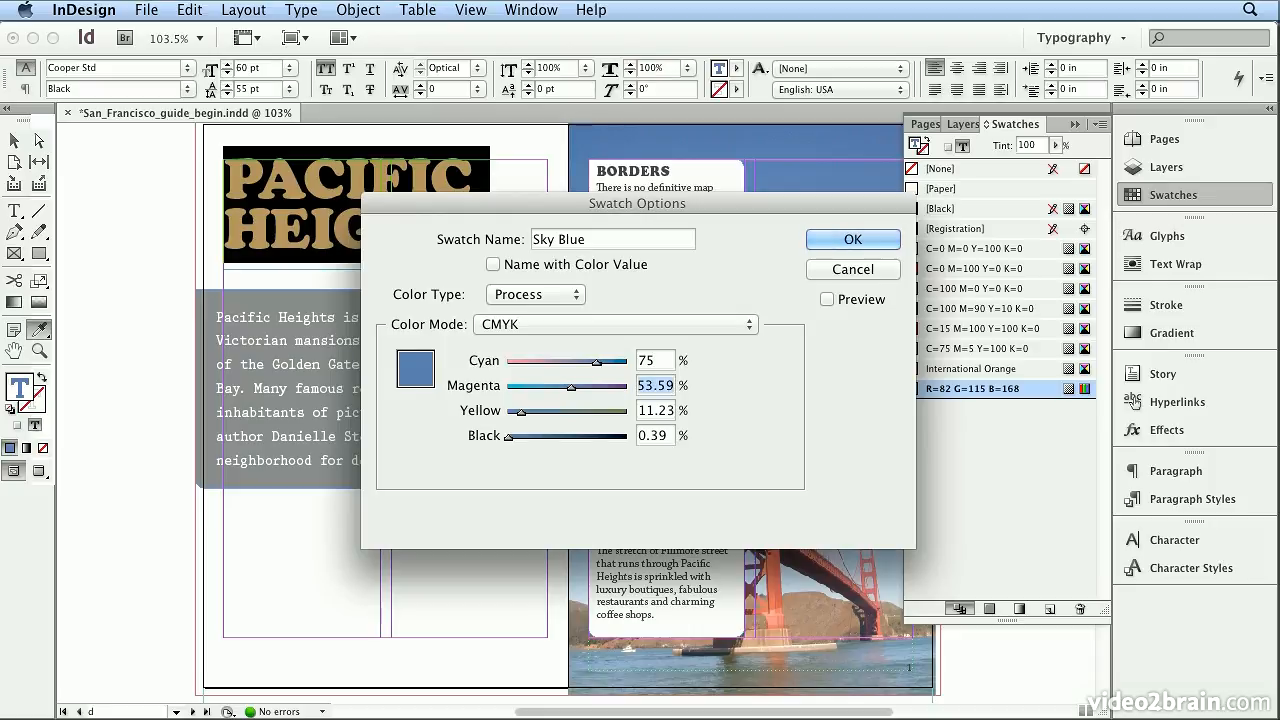
type("54")
key("Tab")
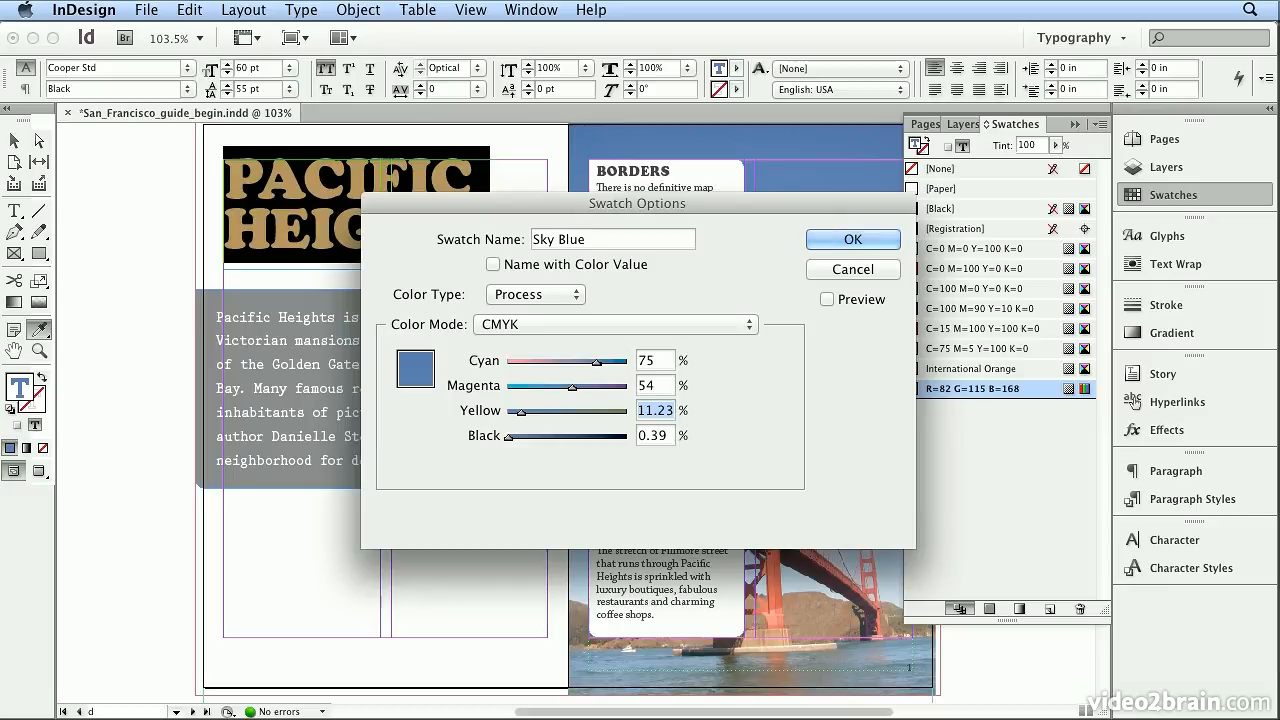
type("11")
key("Tab")
type("1")
key("Tab")
left_click(826, 240)
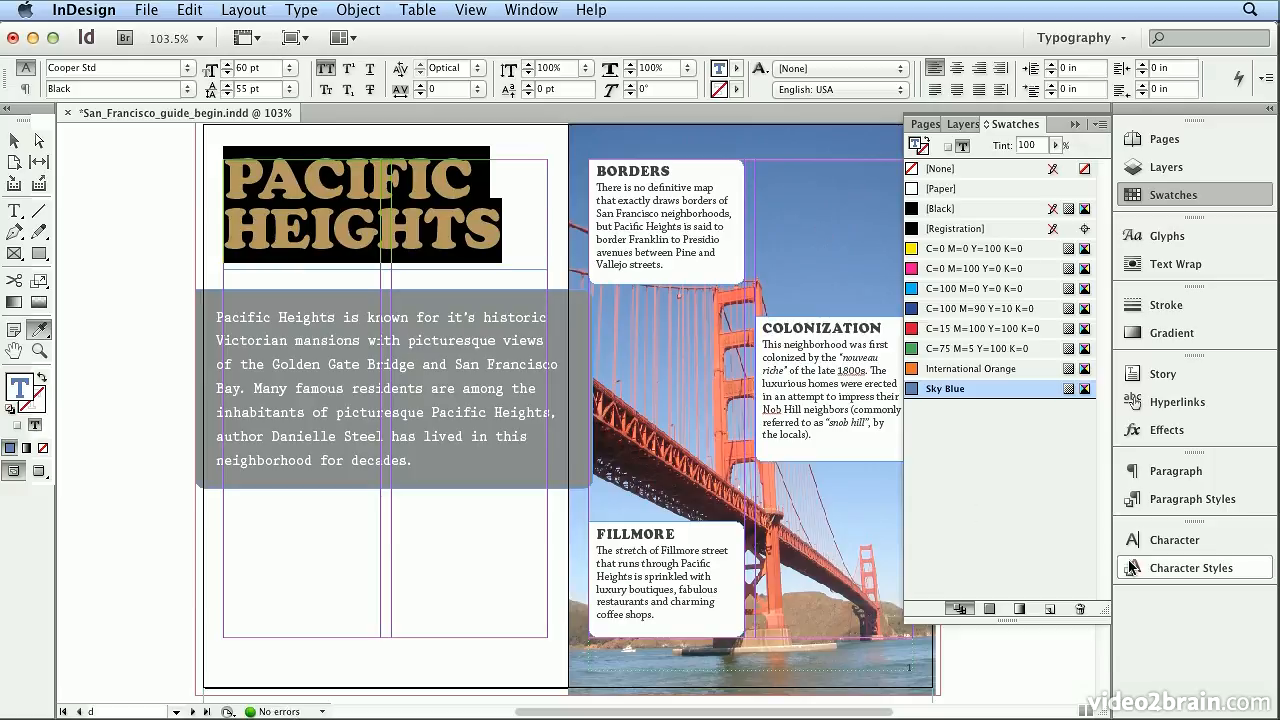
- Check the main head style's overrides and the large headings on spreads 2-3, 4-5 and 6-7, ending back on Pacific Heights
left_click(1176, 502)
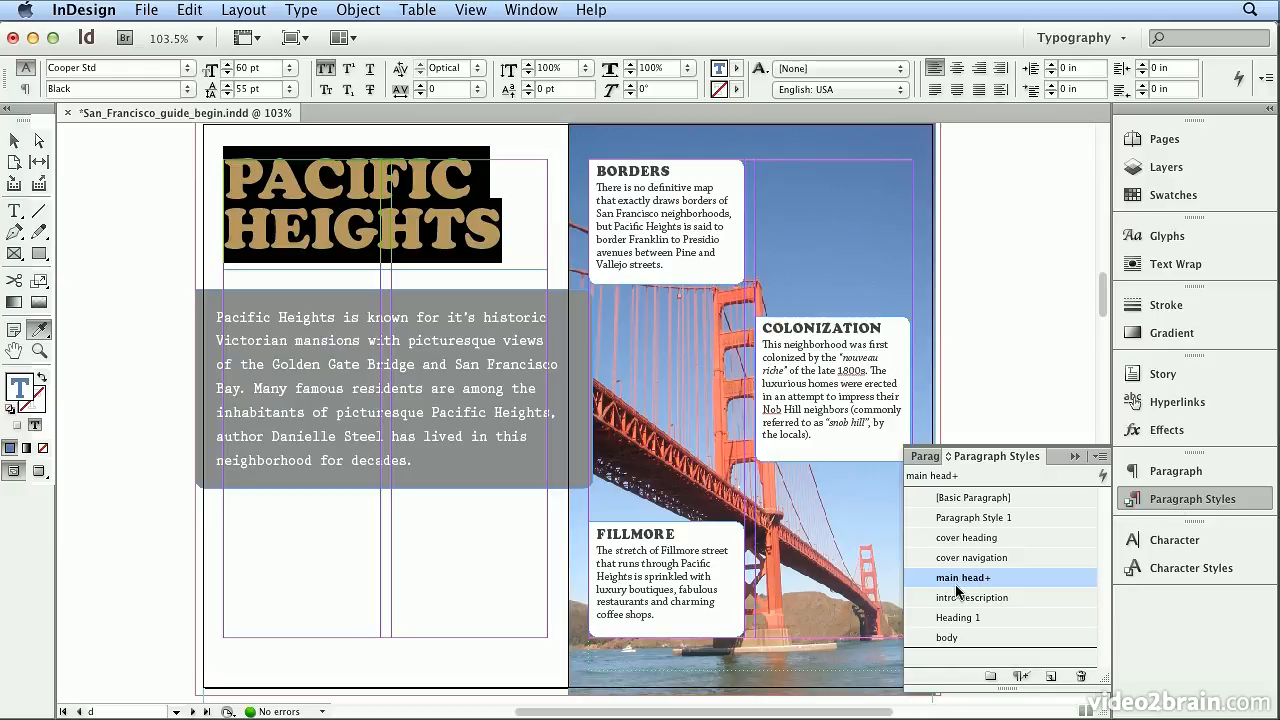
mouse_move(976, 590)
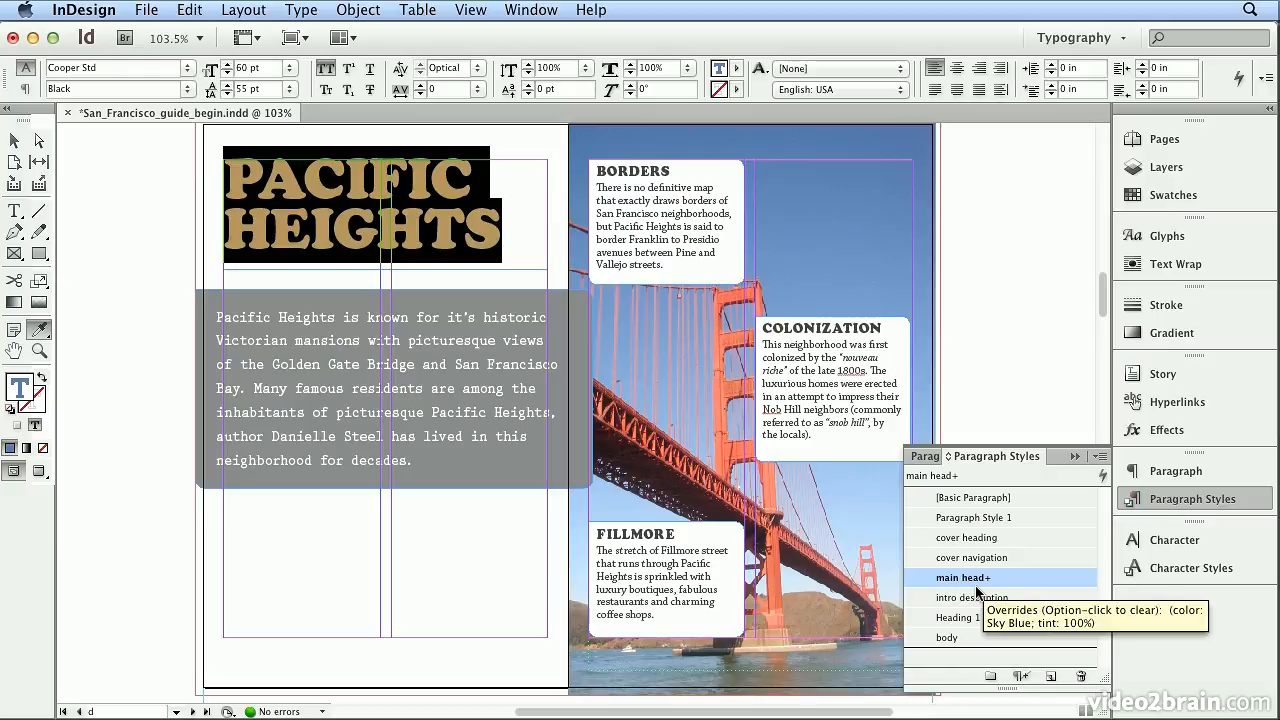
left_click(1157, 144)
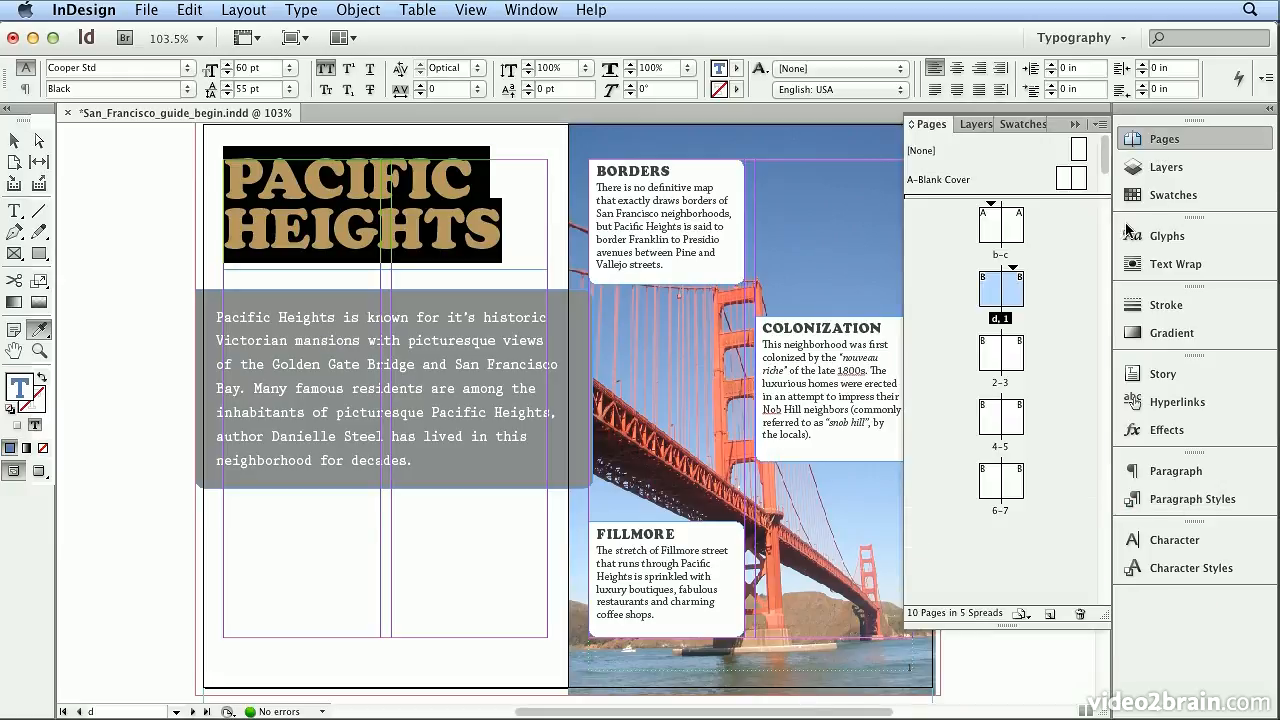
double_click(1000, 382)
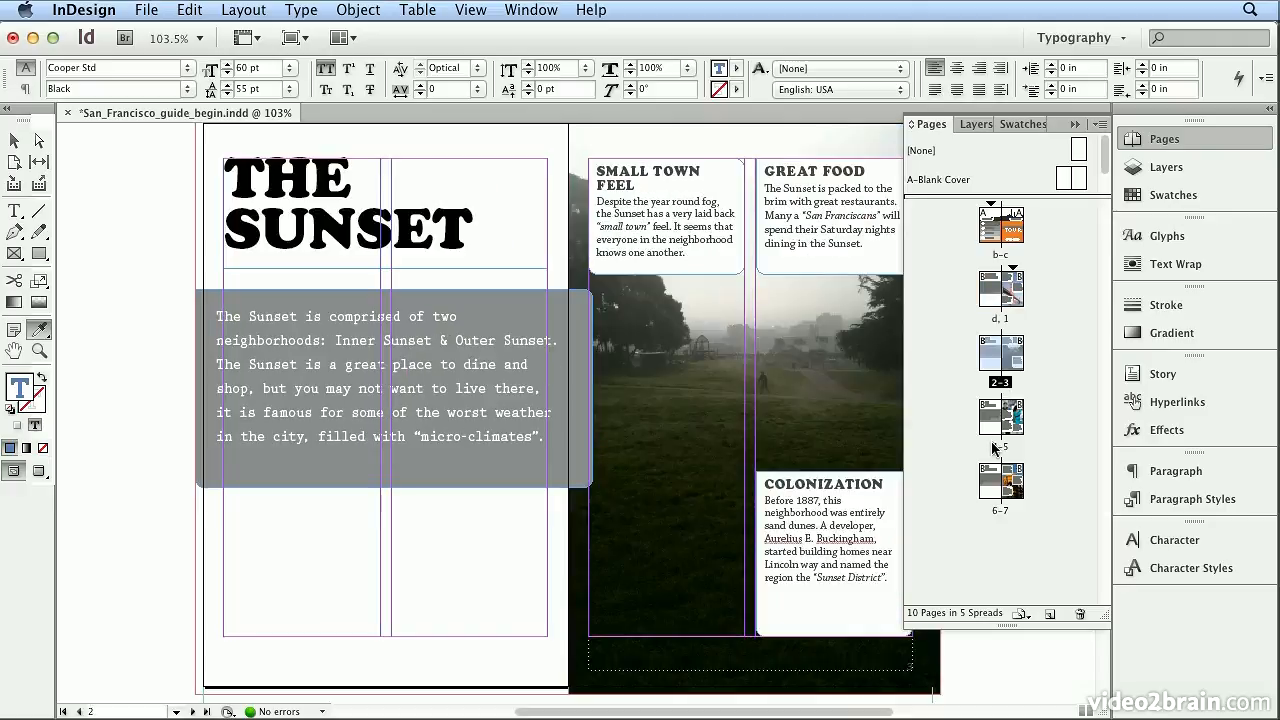
double_click(997, 444)
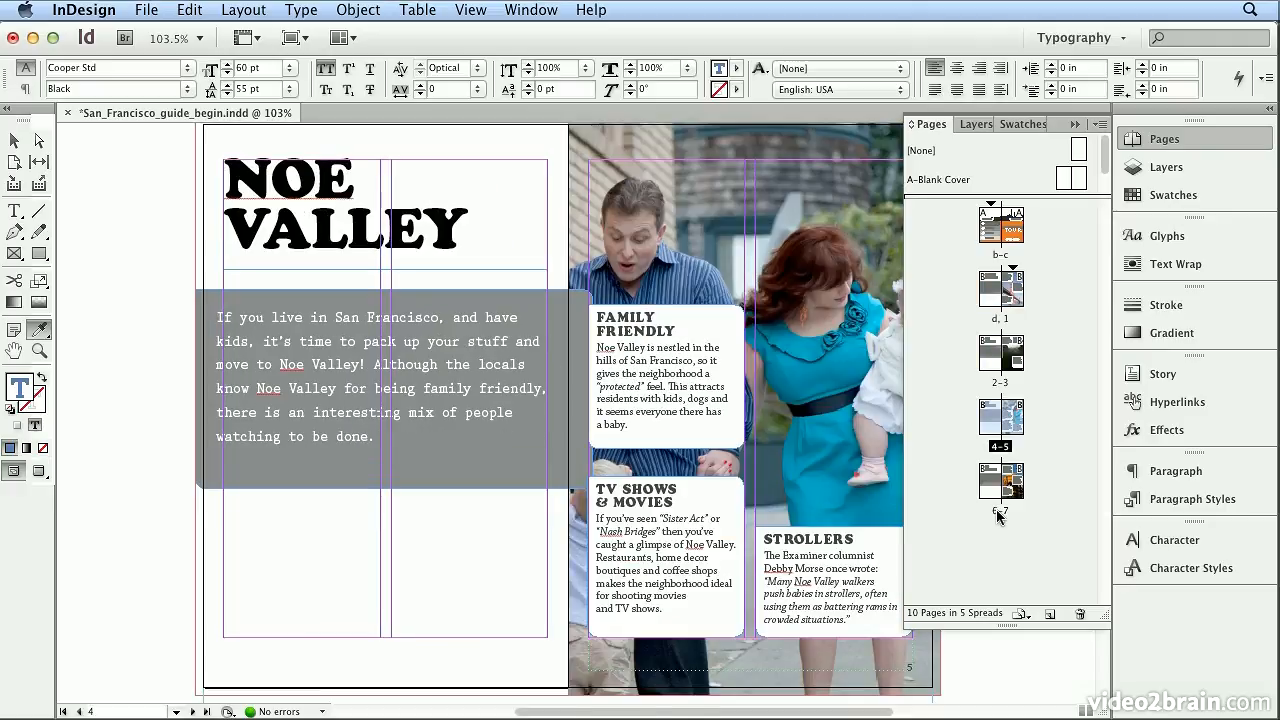
double_click(997, 512)
double_click(993, 320)
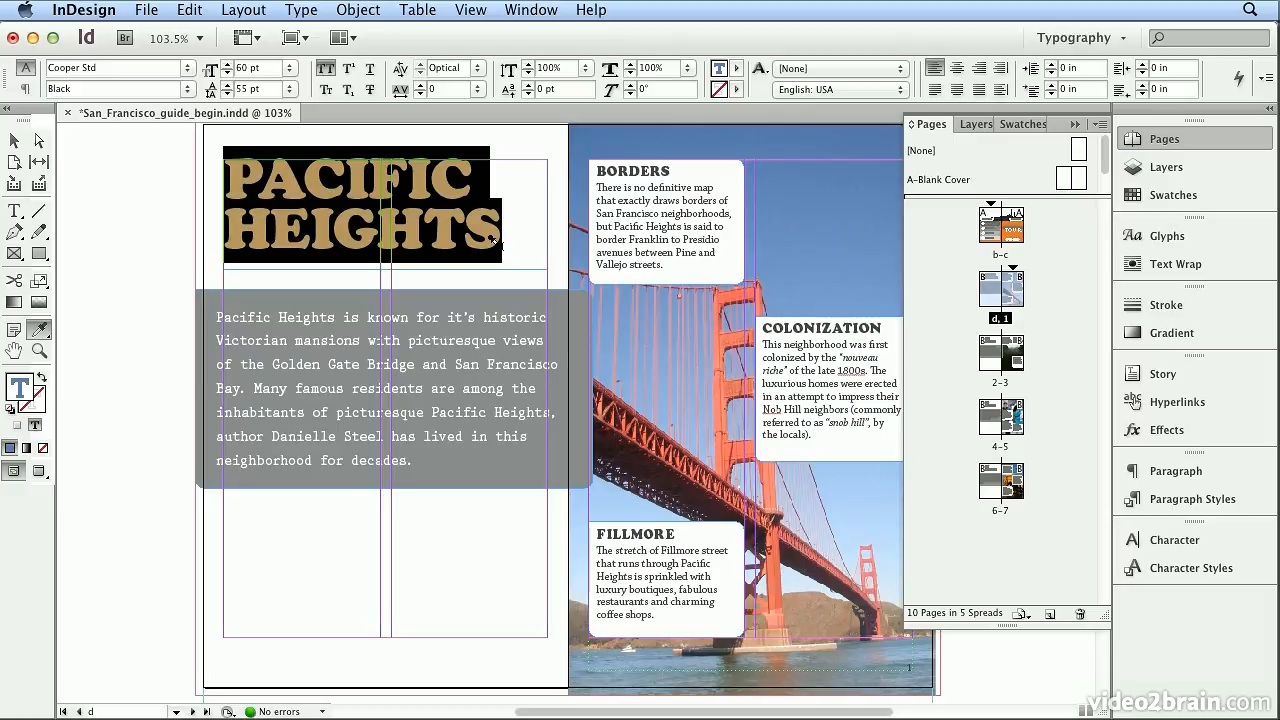
- Redefine the main head paragraph style from the selected Pacific Heights heading
left_click(1135, 500)
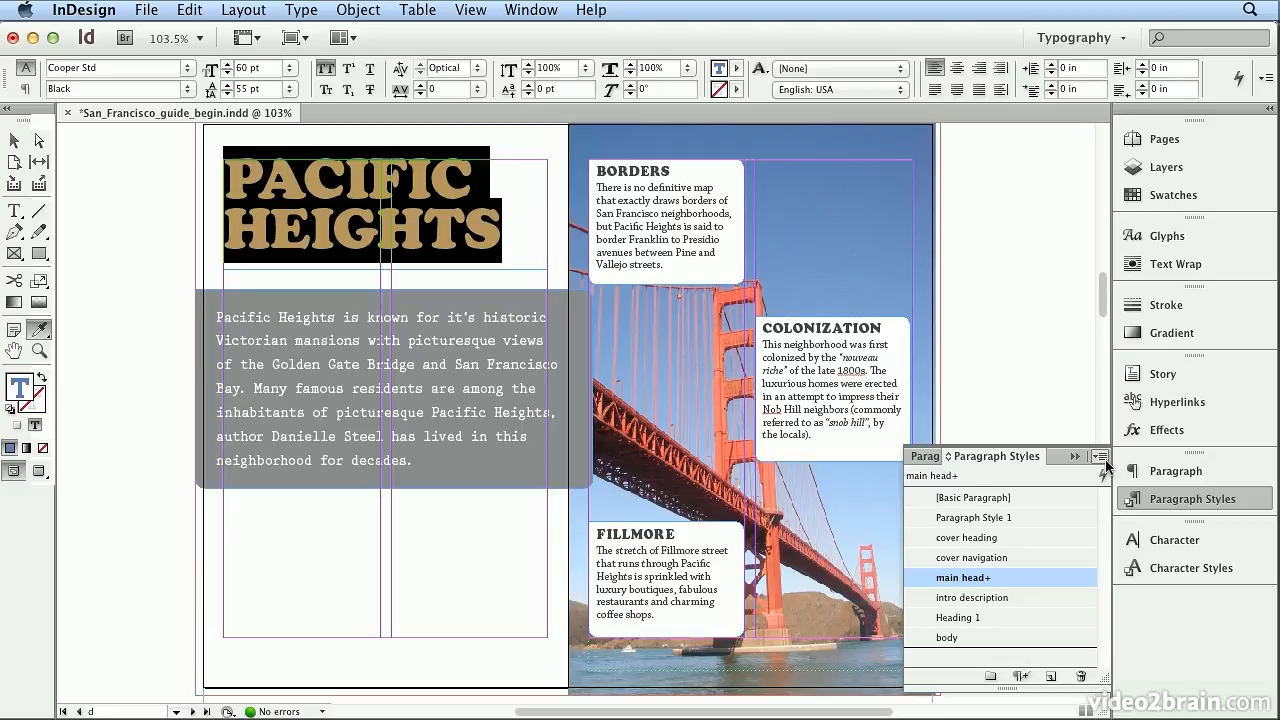
left_click(1100, 457)
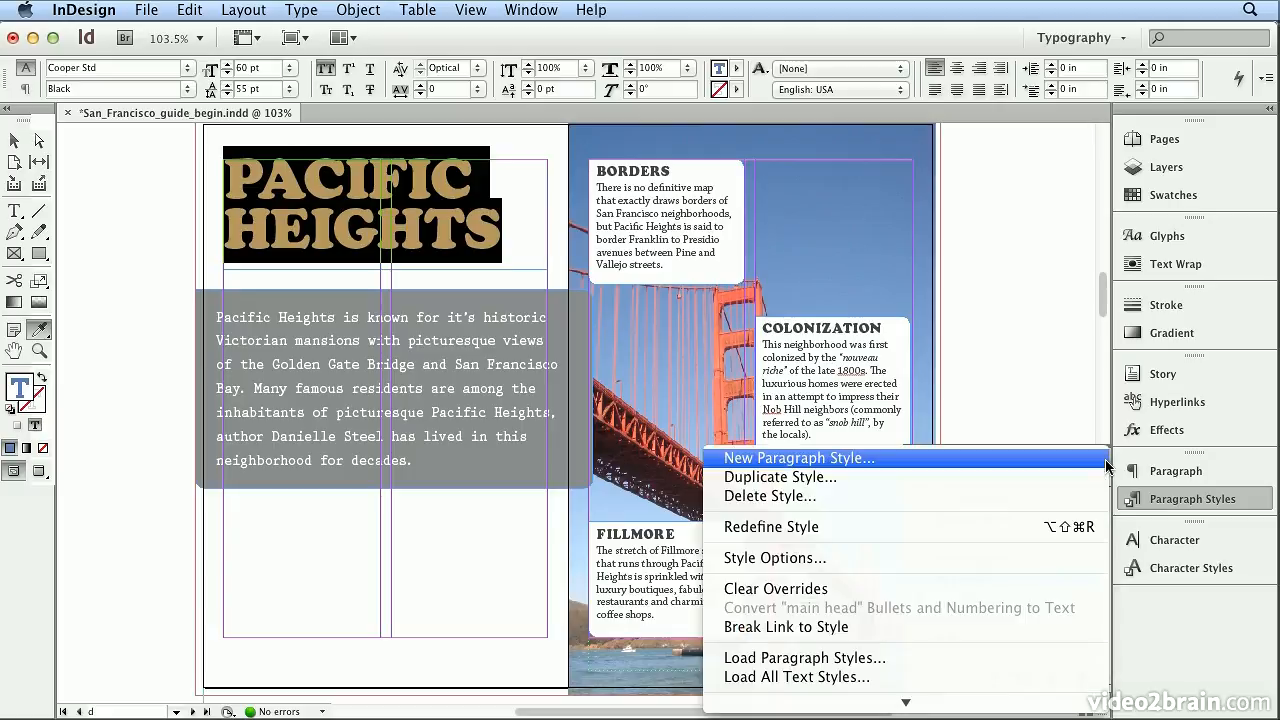
left_click(1044, 527)
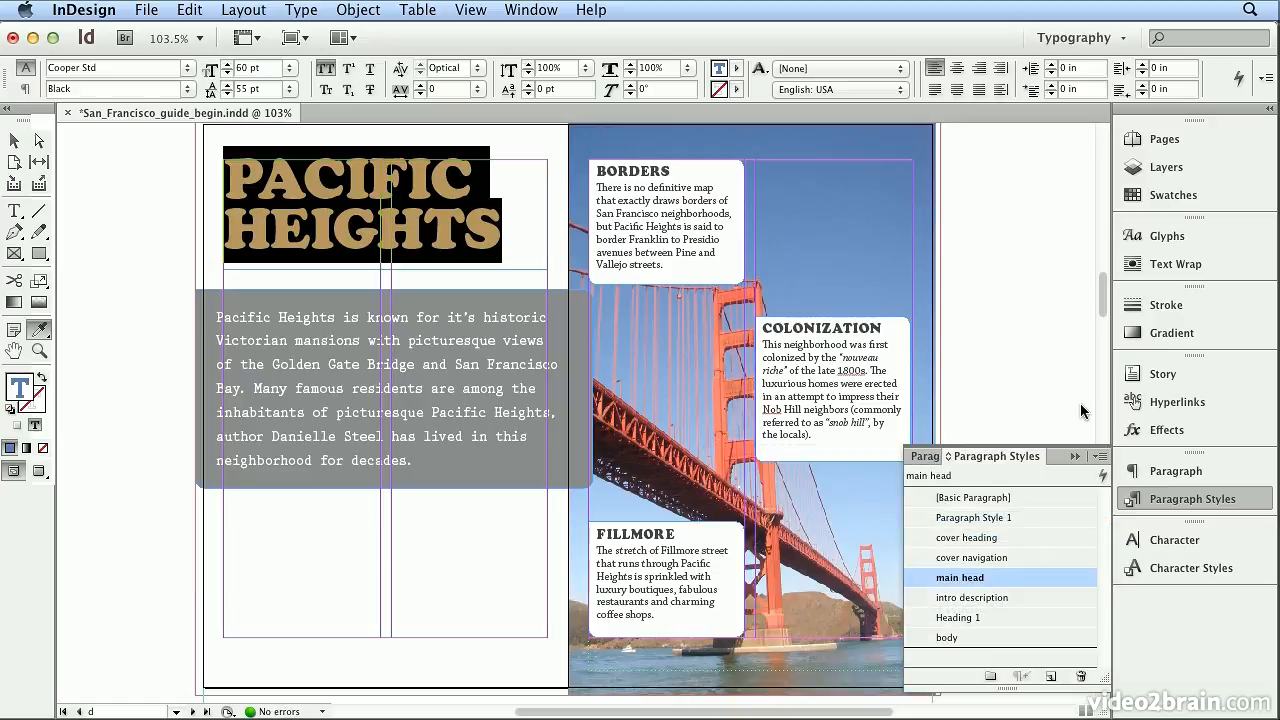
- Review the heading color on spreads 2-3, 4-5 and 6-7
left_click(1164, 139)
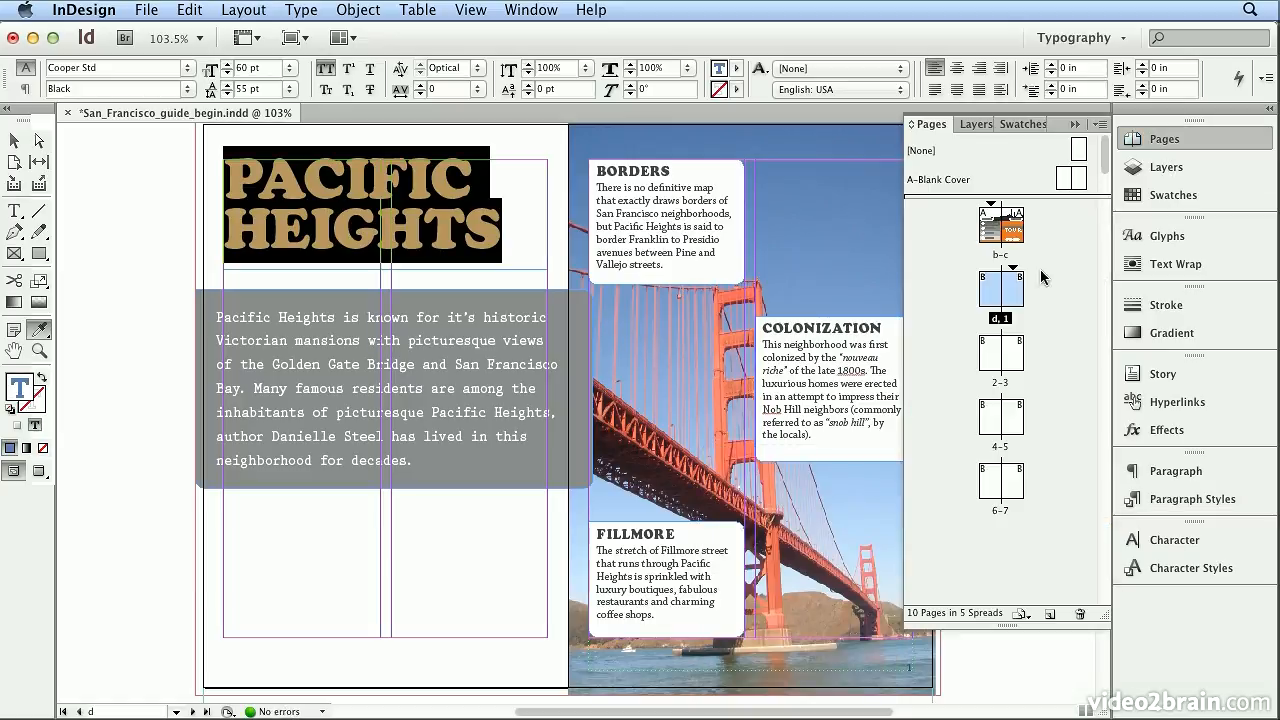
double_click(1001, 381)
double_click(998, 452)
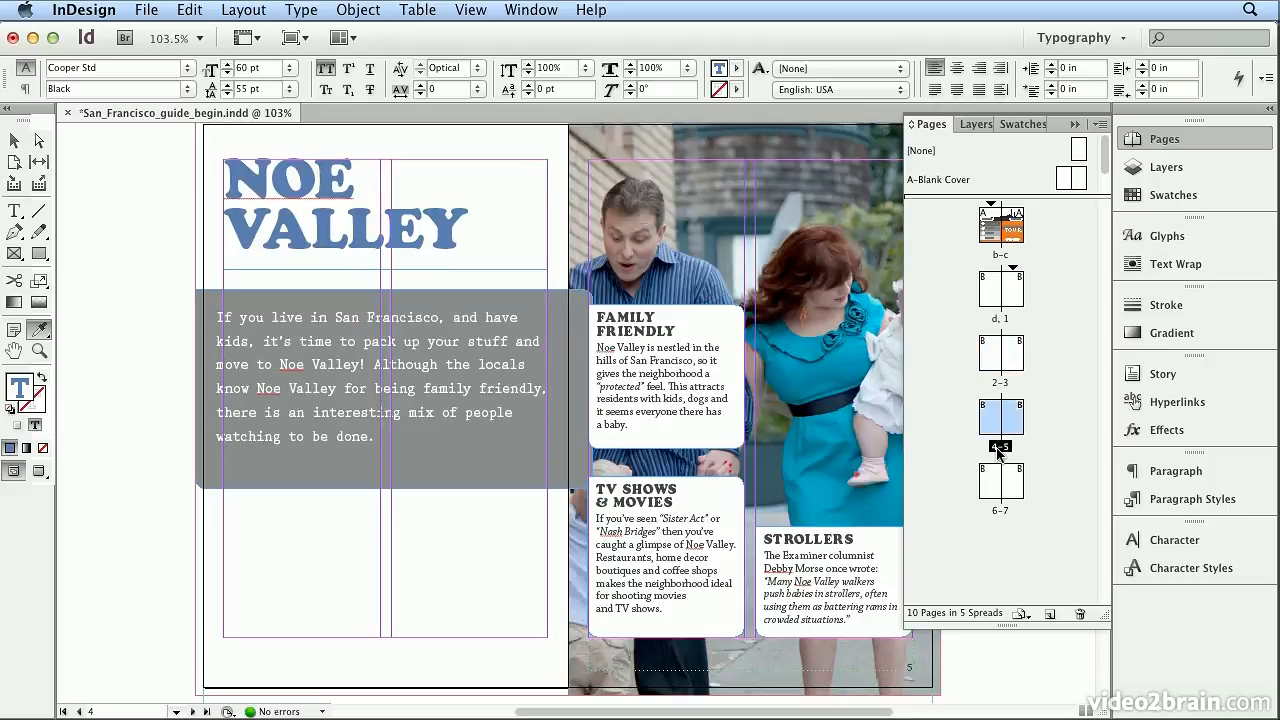
double_click(996, 512)
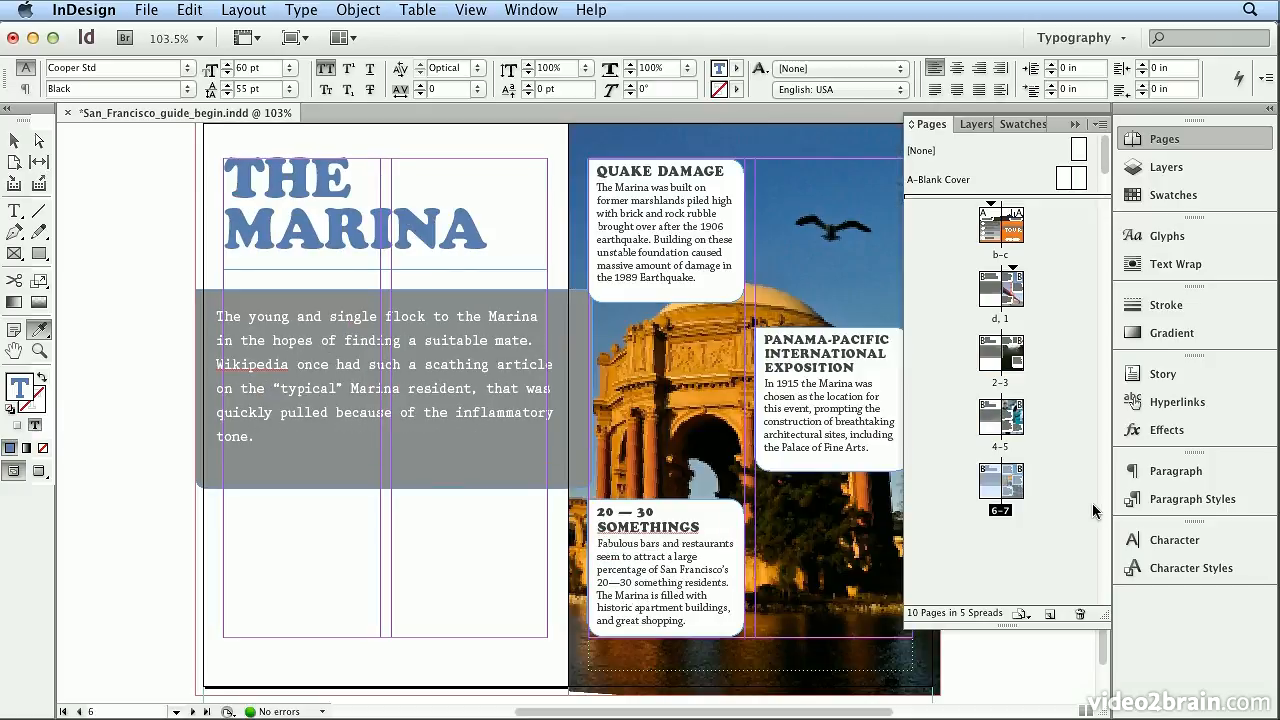
left_click(1179, 139)
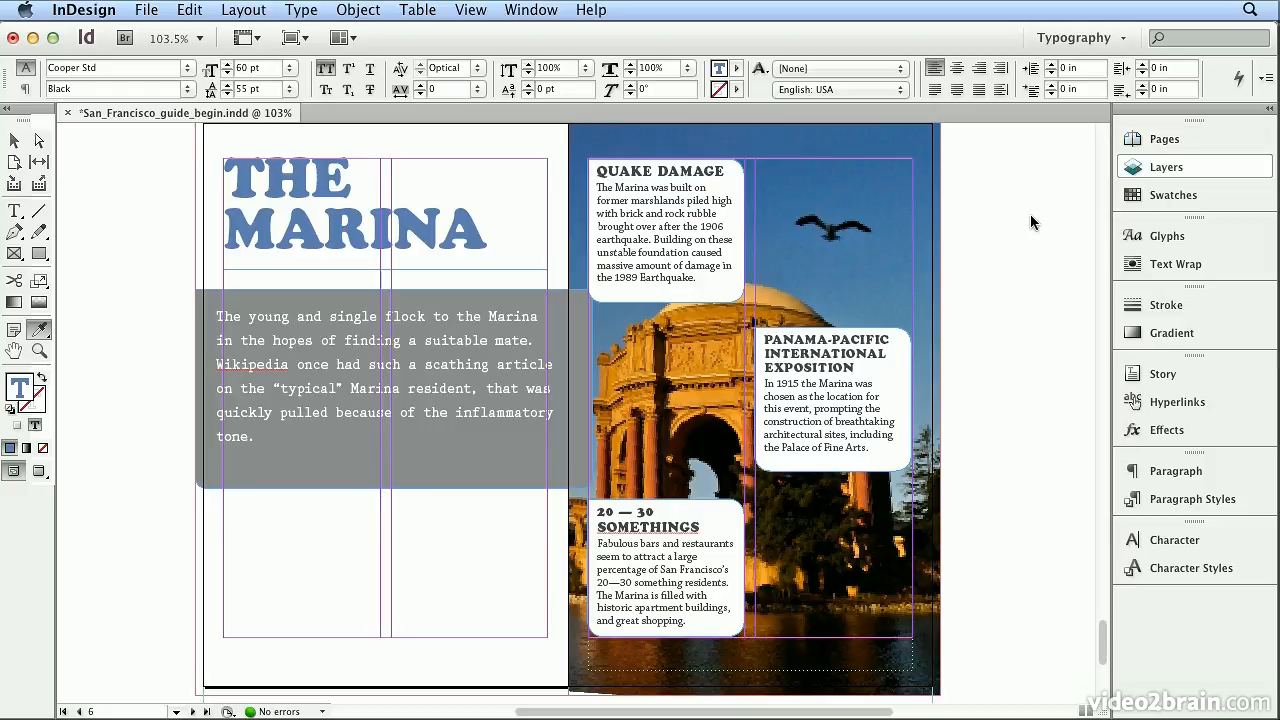
- Inspect the text fill color in the Color Picker without changing it, and look over the available swatch commands
double_click(17, 388)
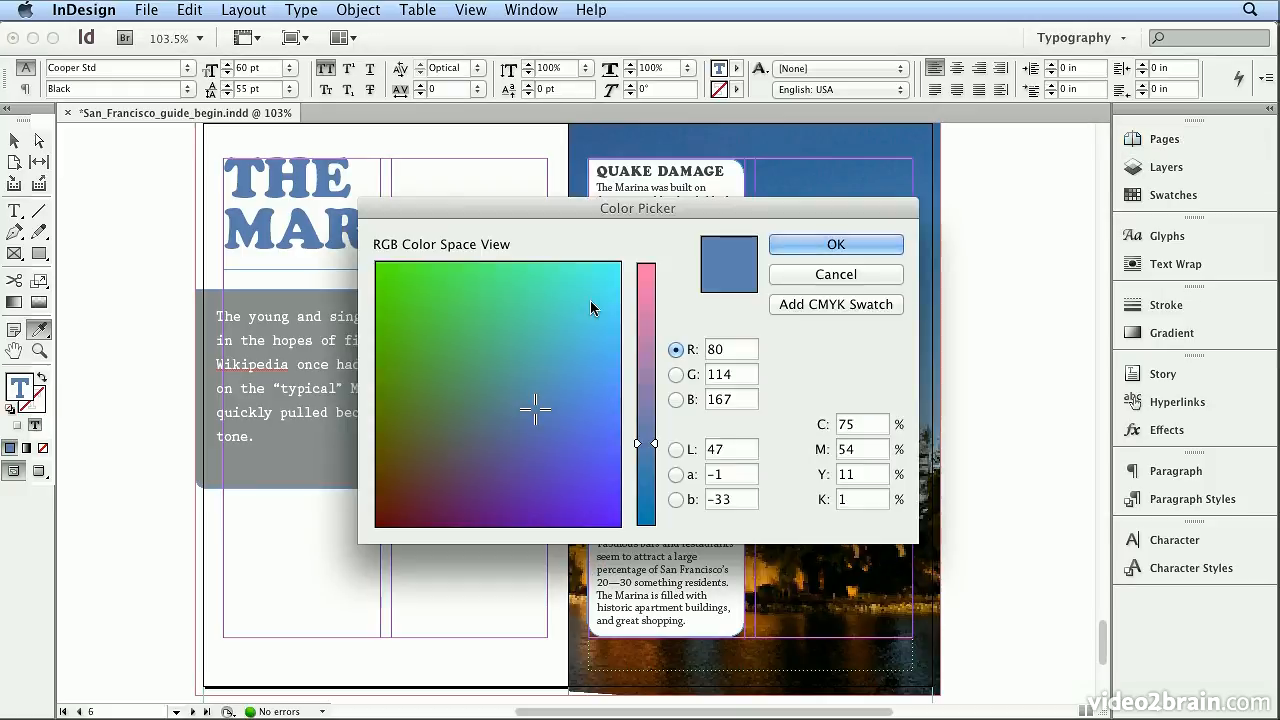
left_click(835, 274)
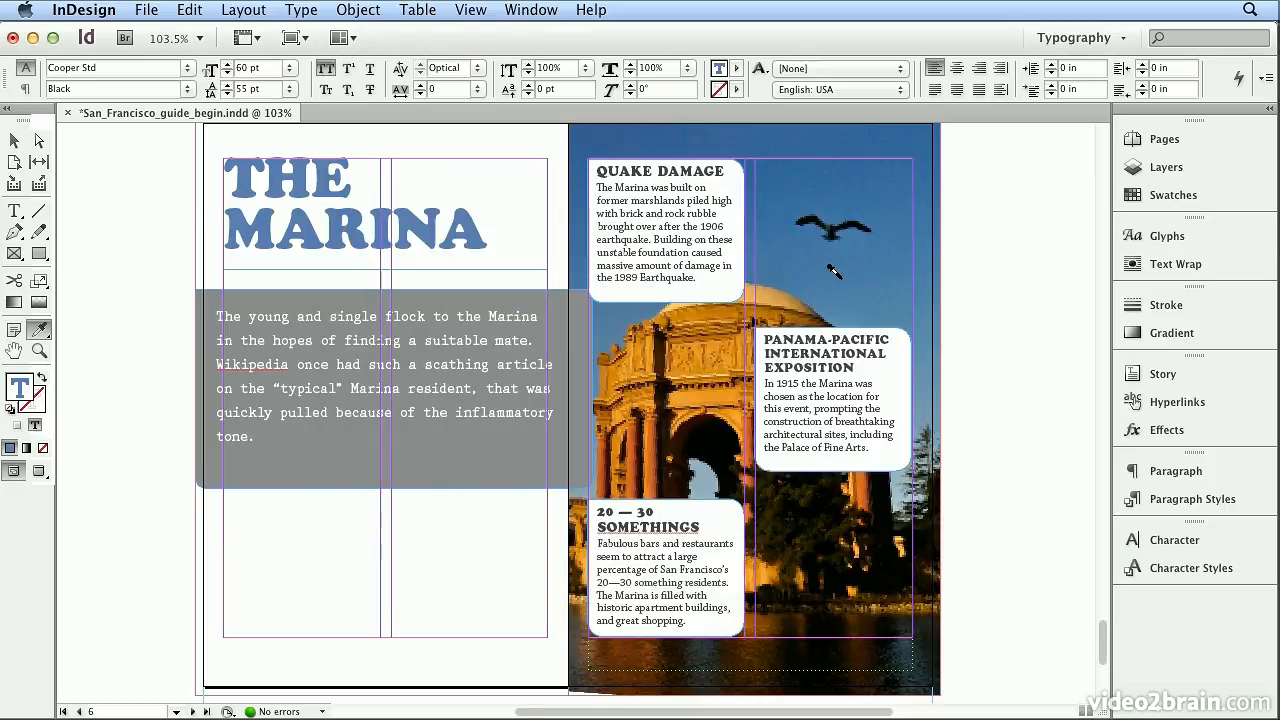
left_click(1166, 197)
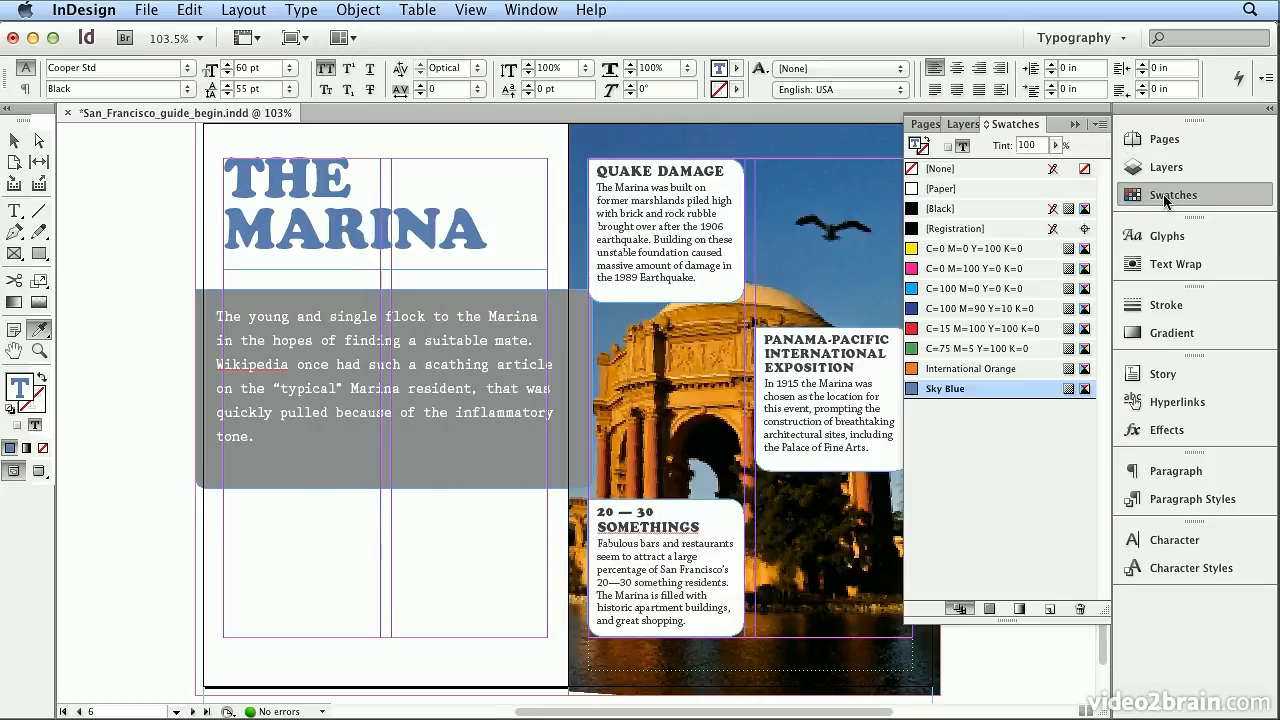
left_click(1101, 124)
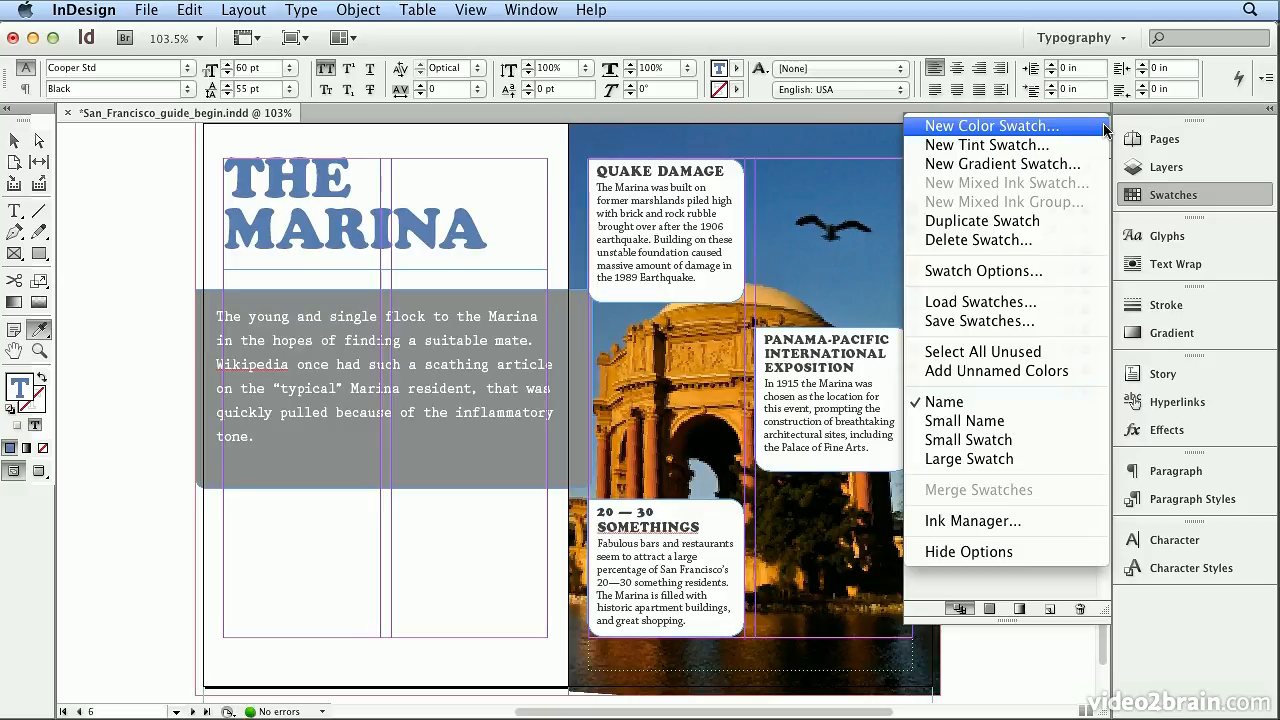
left_click(1154, 121)
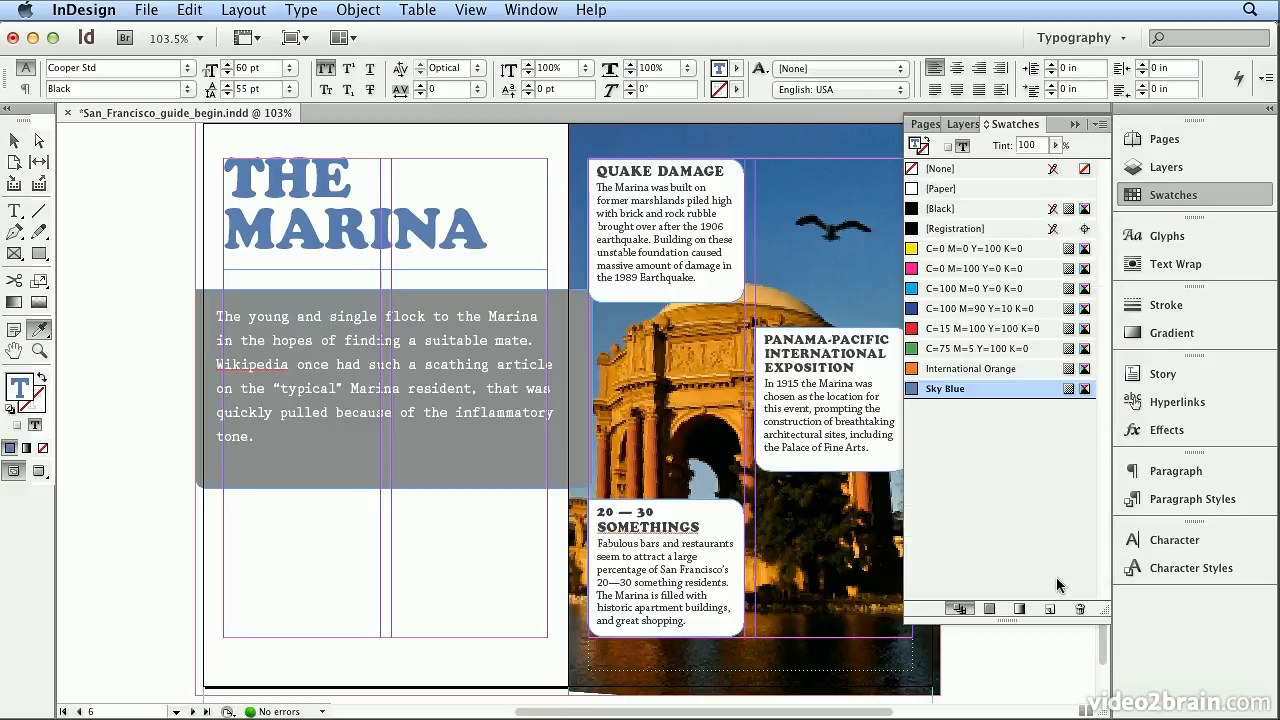